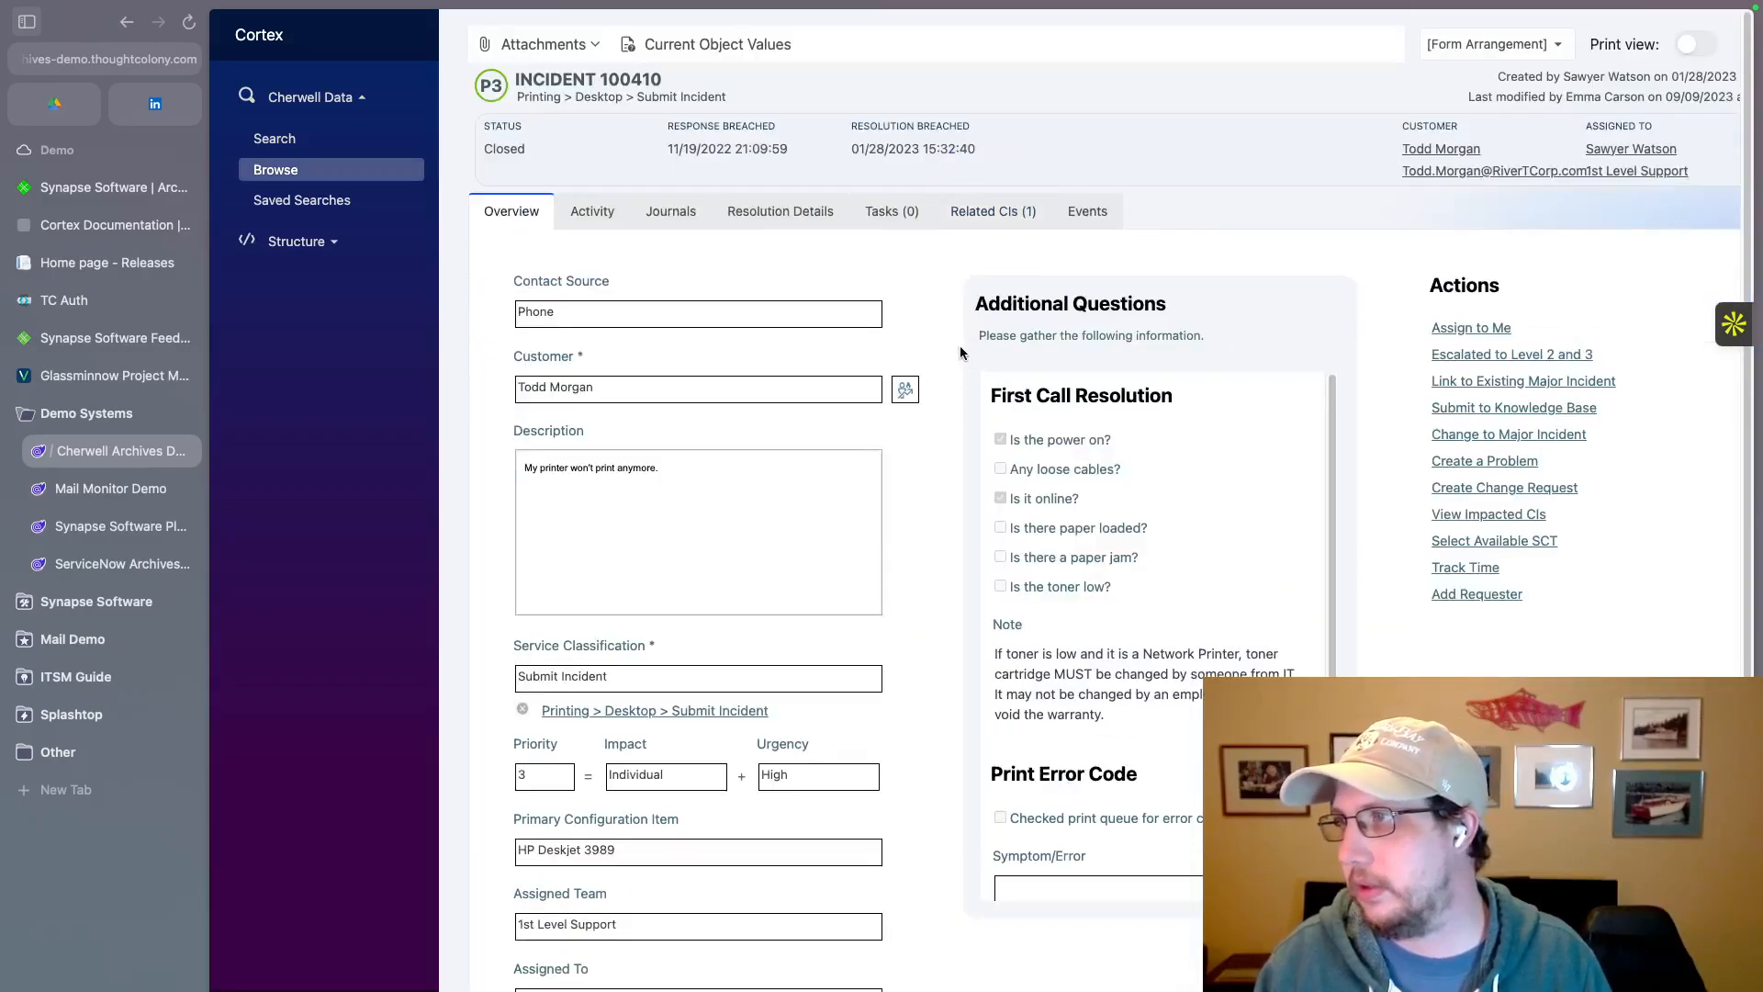
# Step: Leave the open incident record, return to the "printer" incident results and open that search for editing
pyautogui.scroll(-3, 946, 356)
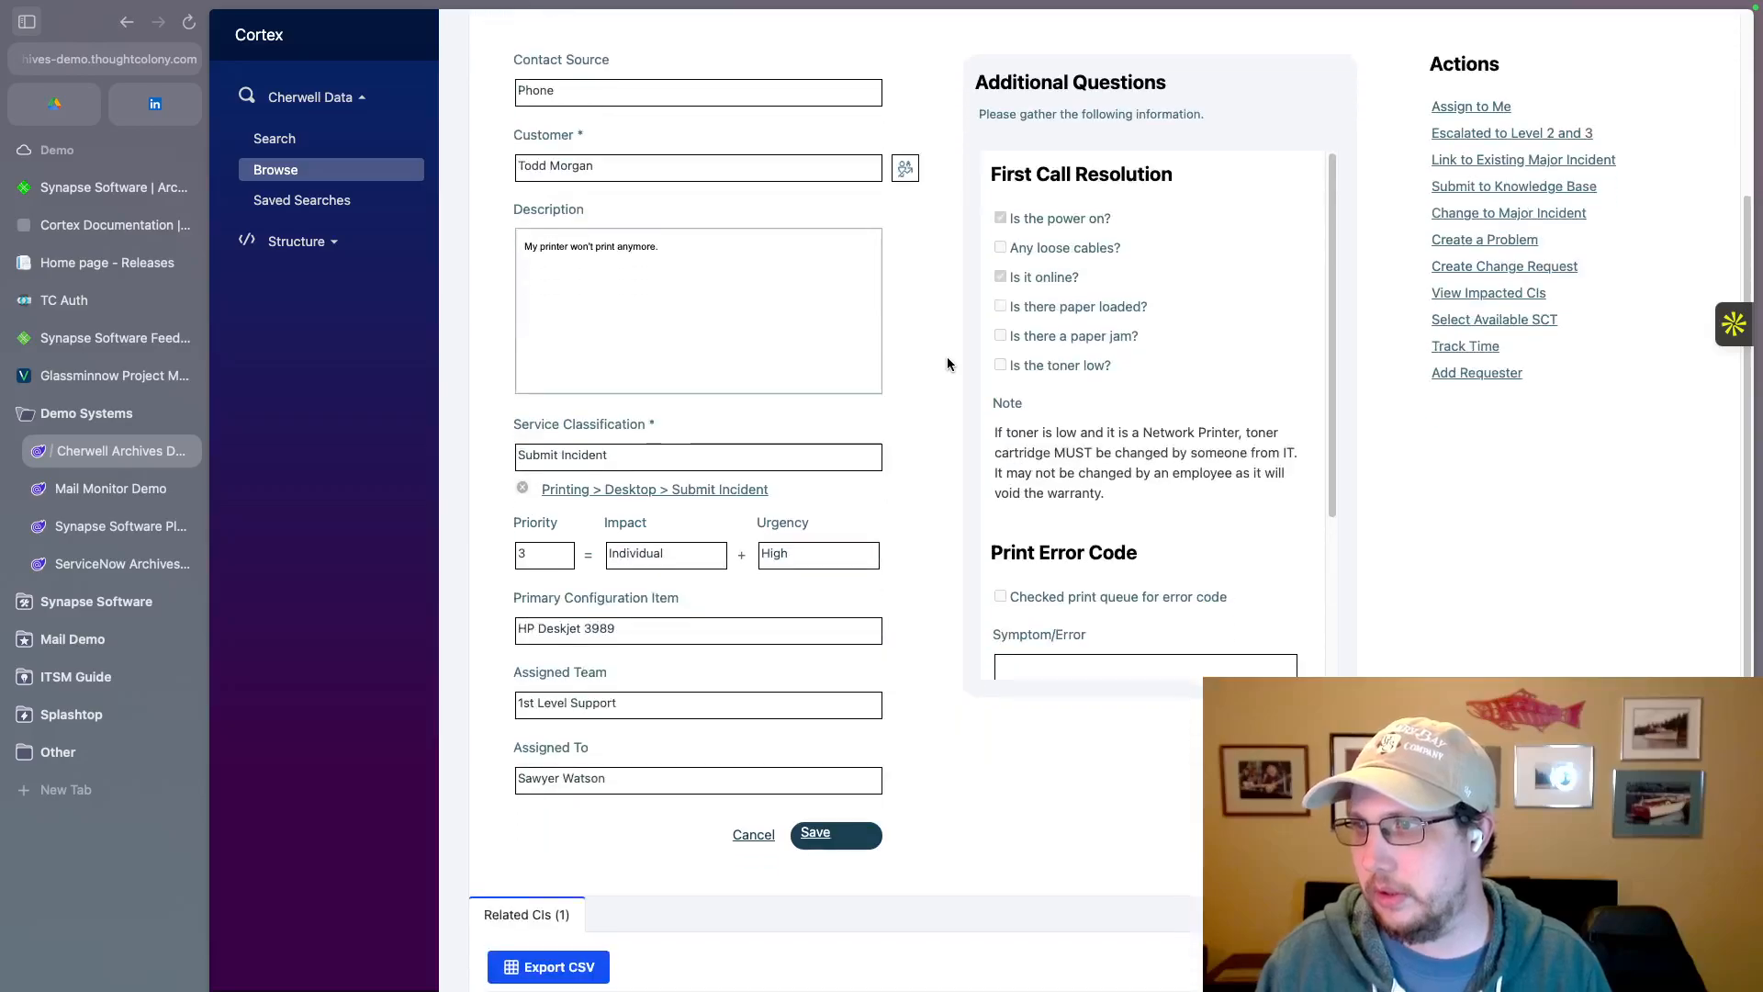
pyautogui.scroll(3, 869, 648)
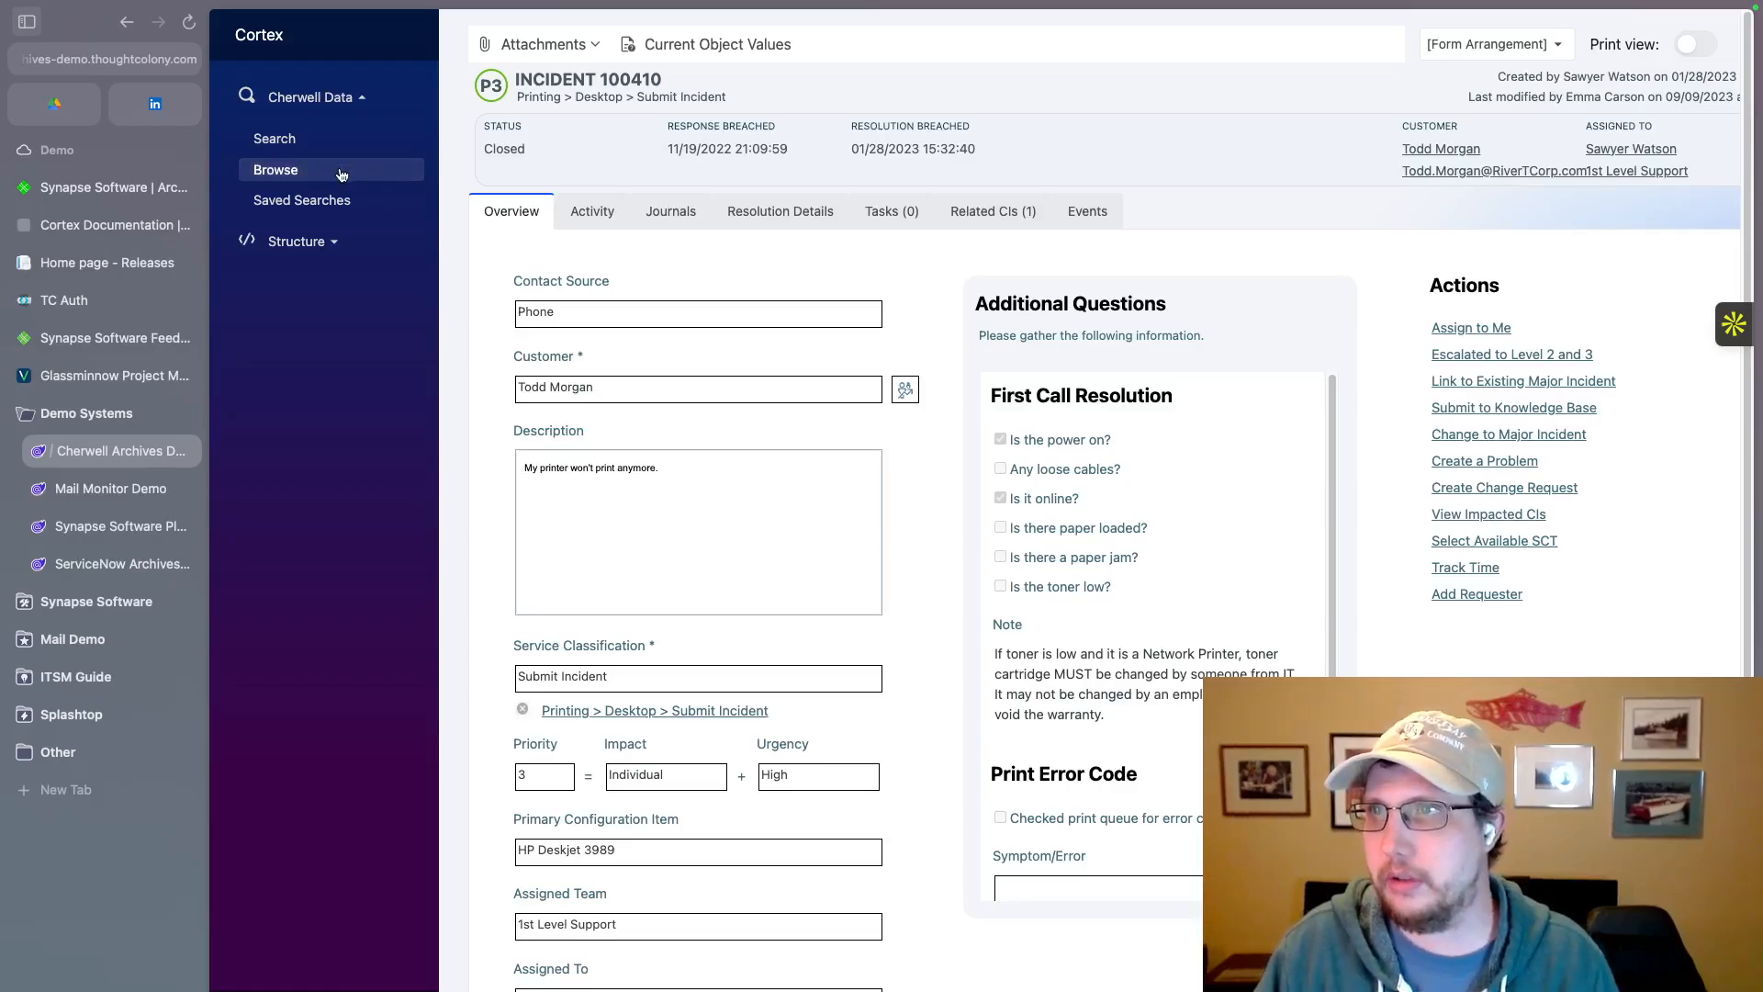
pyautogui.click(126, 21)
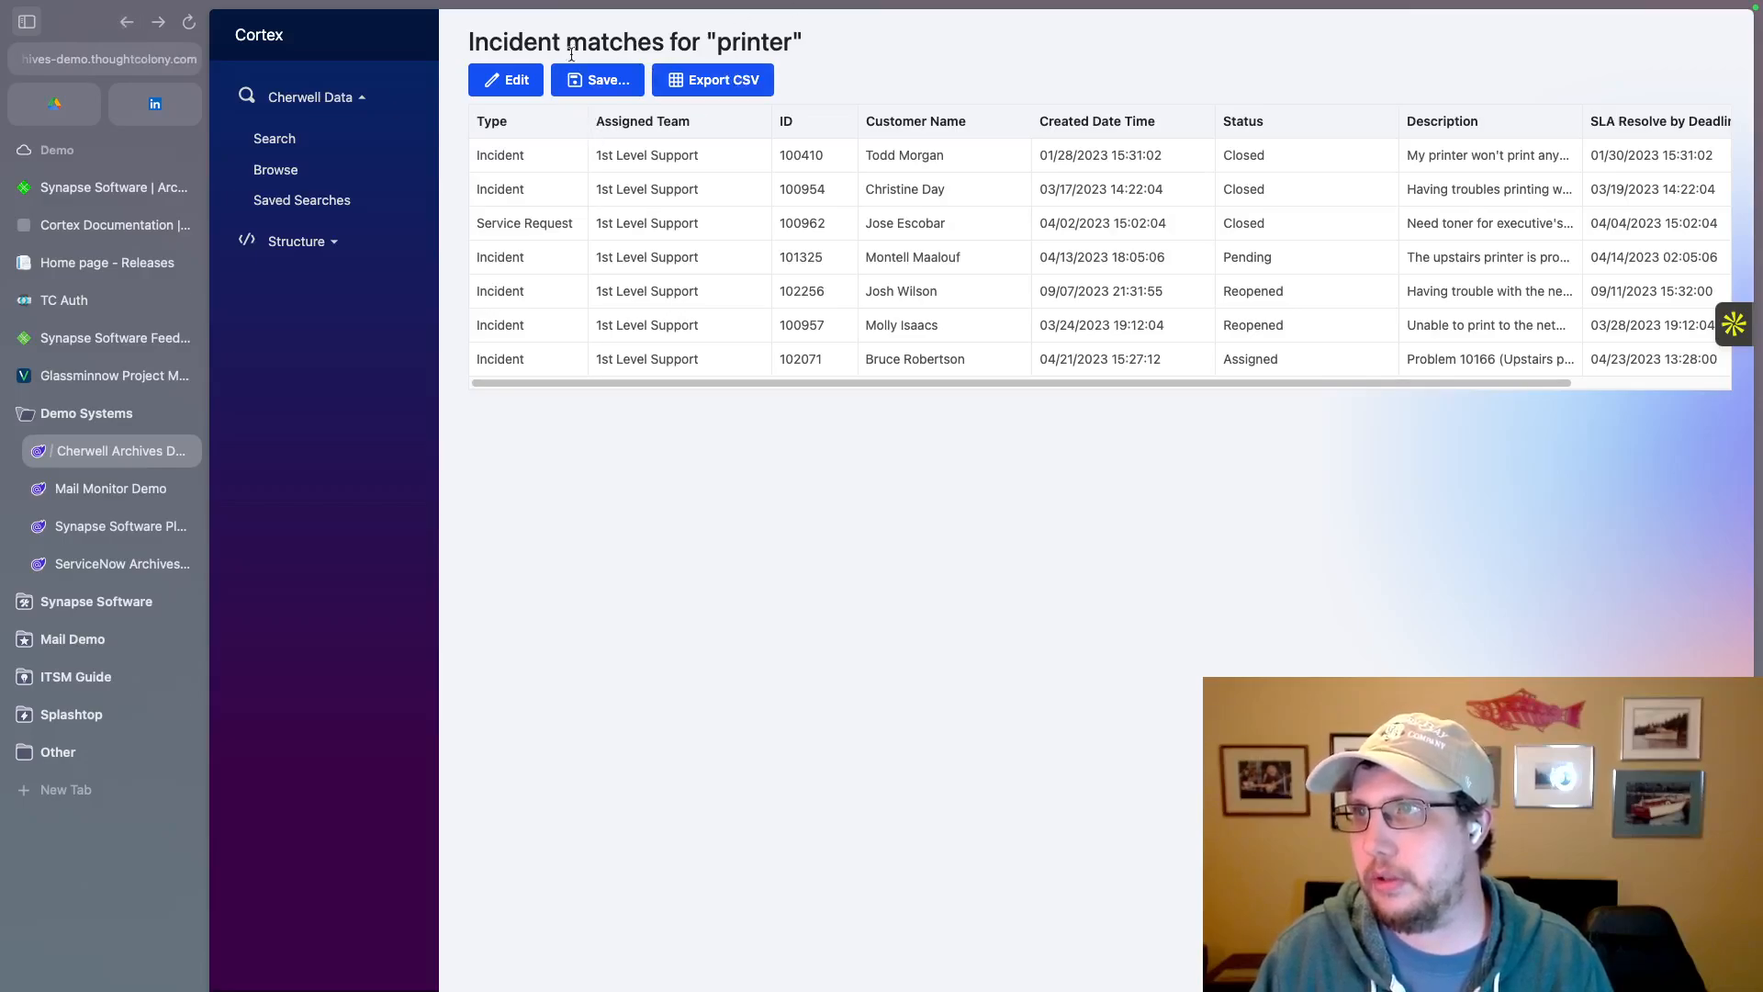
pyautogui.click(519, 79)
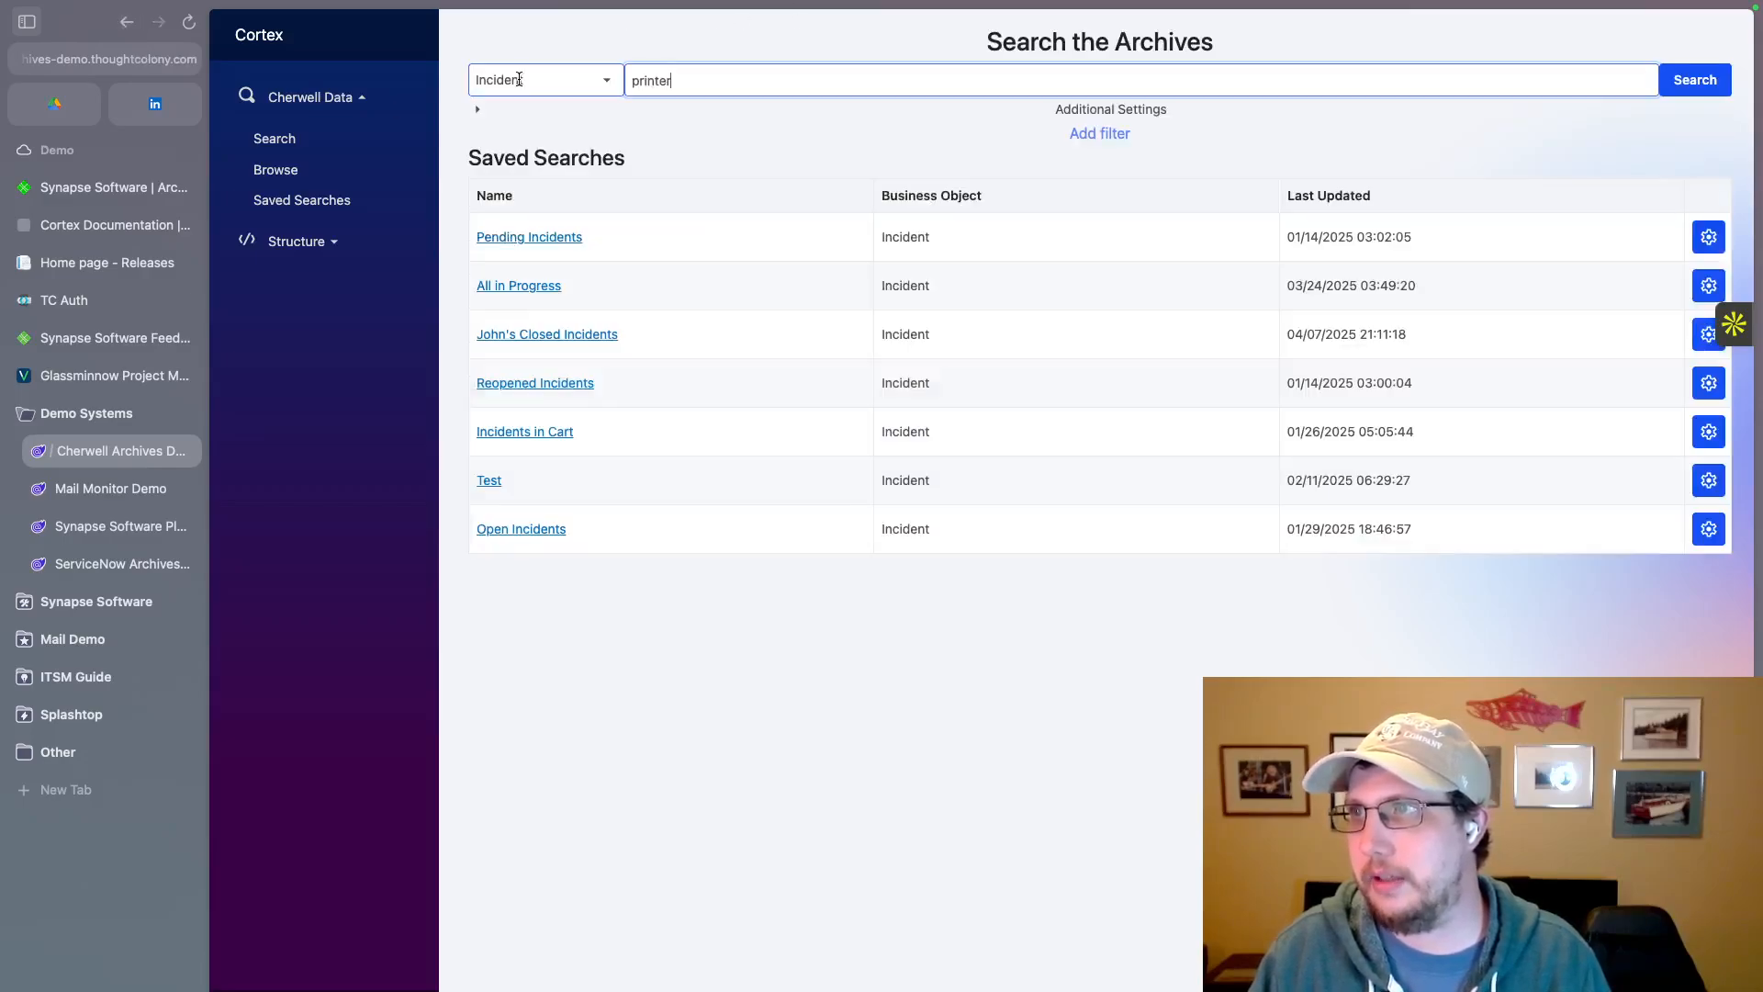
# Step: Add a field filter on AssignedTo to the incident search
pyautogui.click(1105, 134)
pyautogui.click(579, 137)
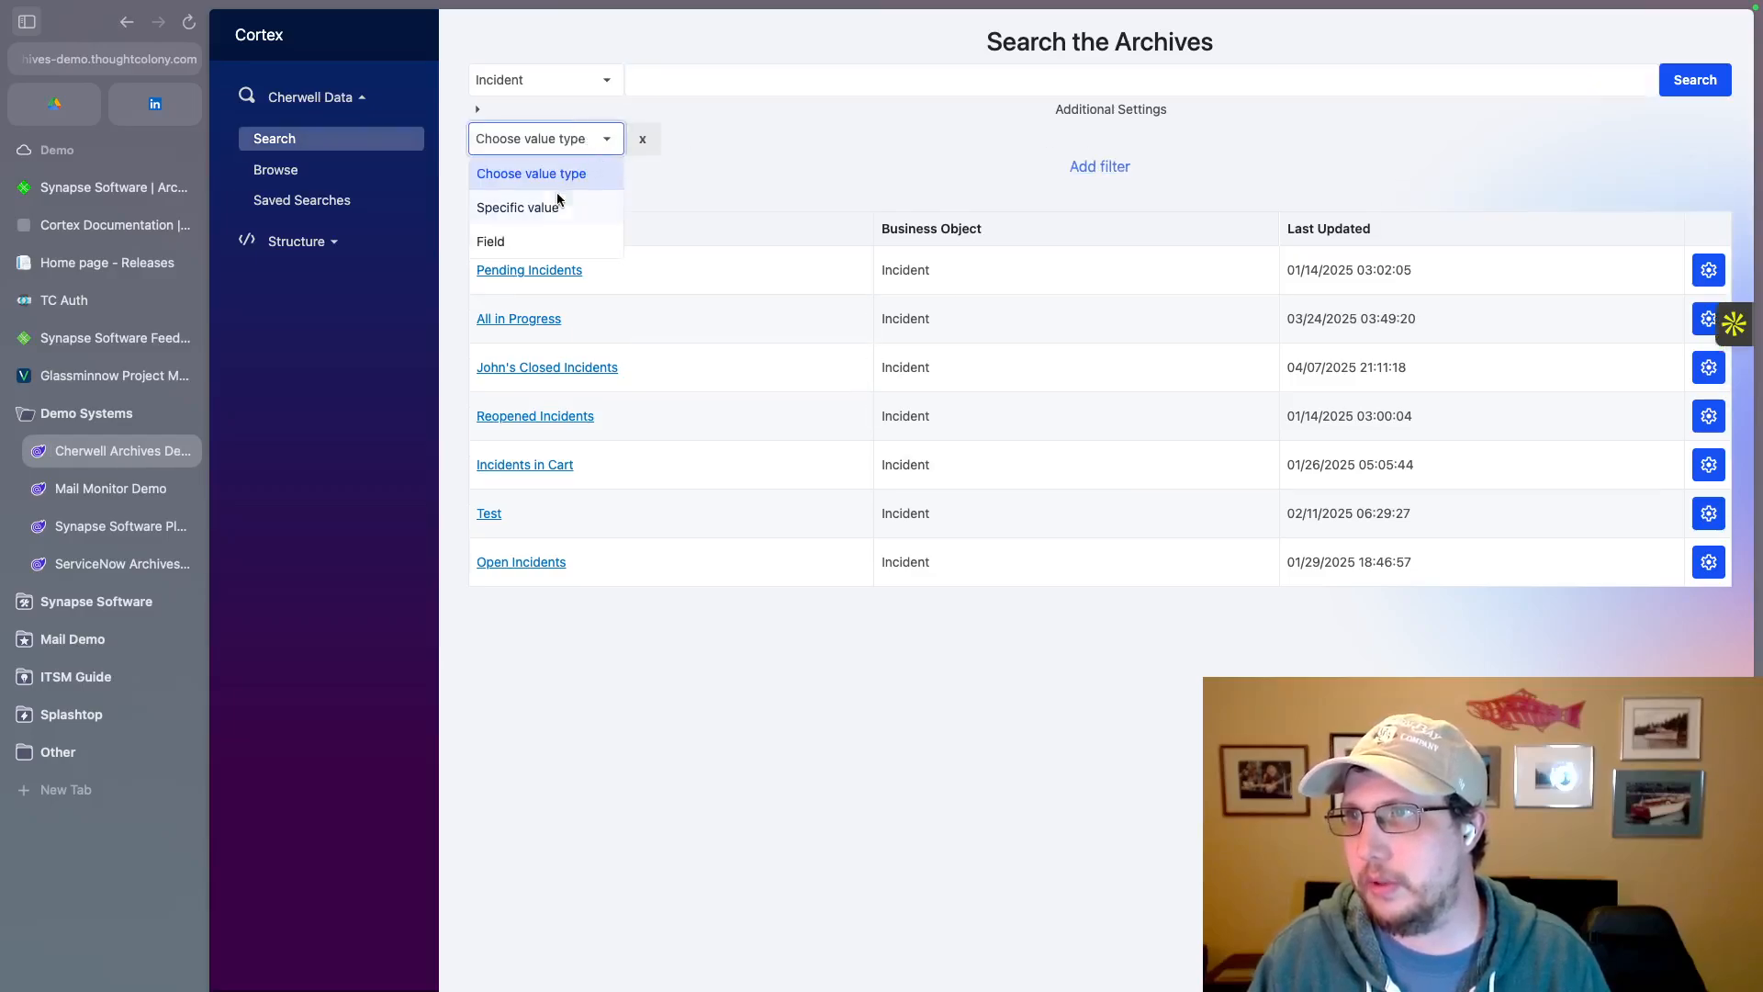
pyautogui.click(522, 245)
pyautogui.click(676, 130)
pyautogui.write('as')
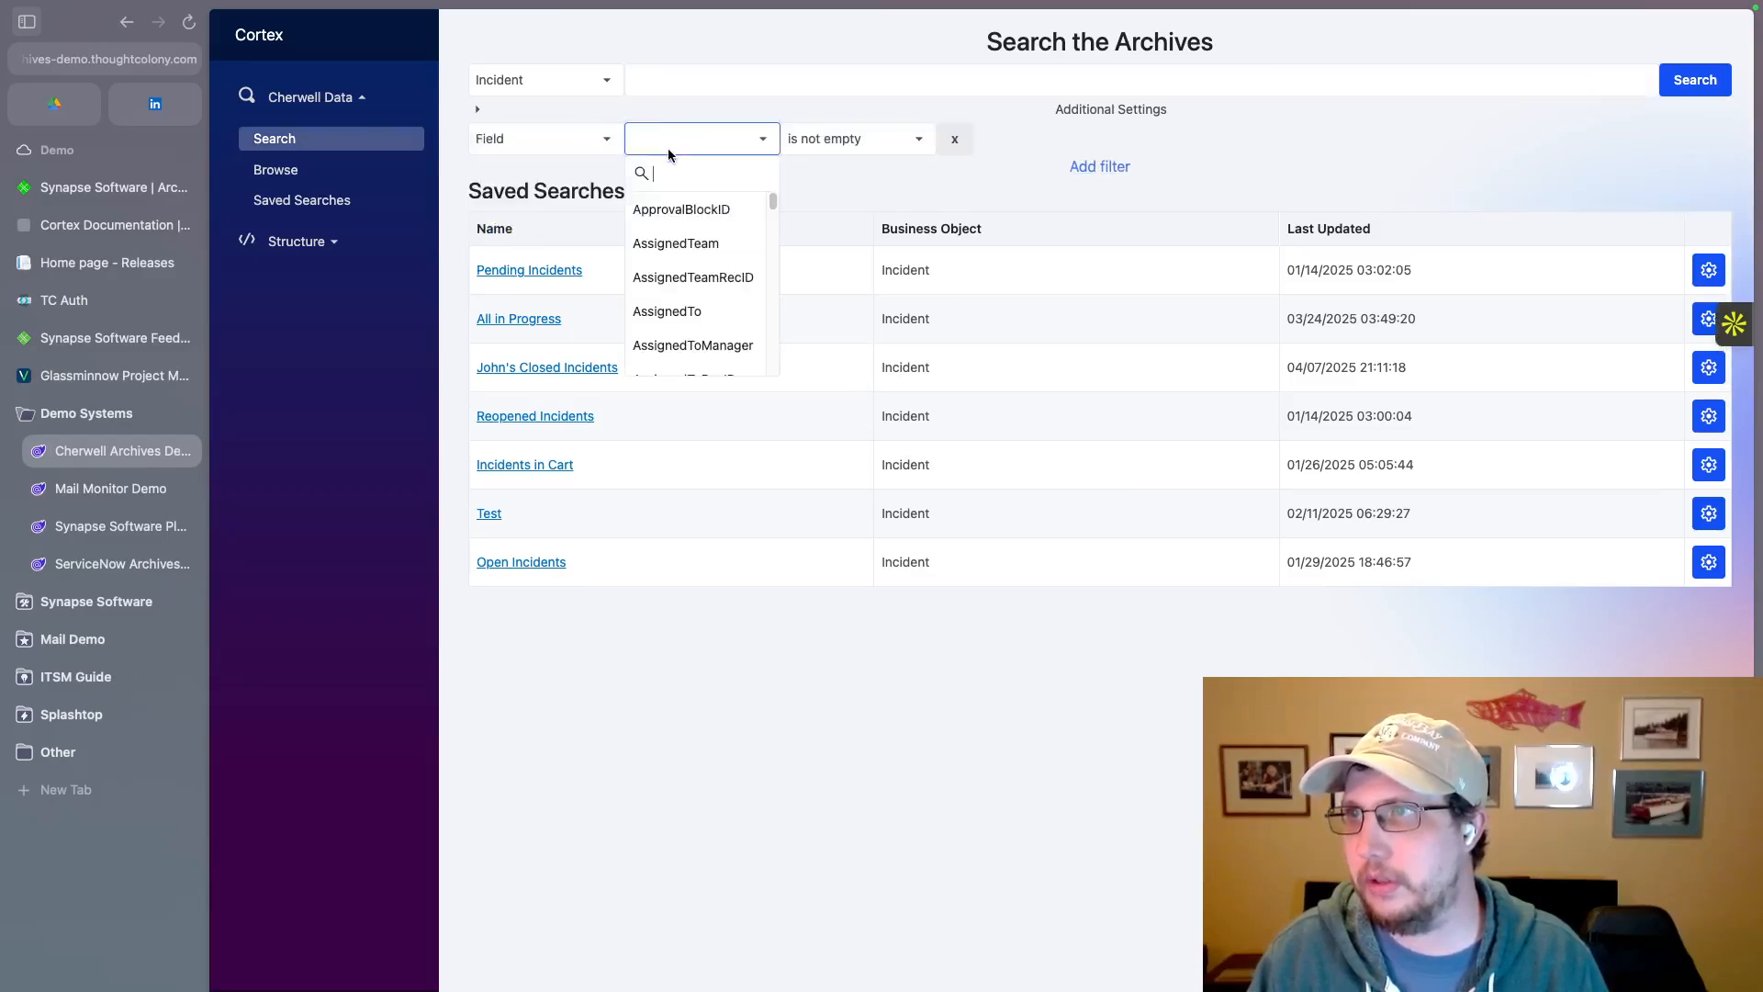
pyautogui.write('signed')
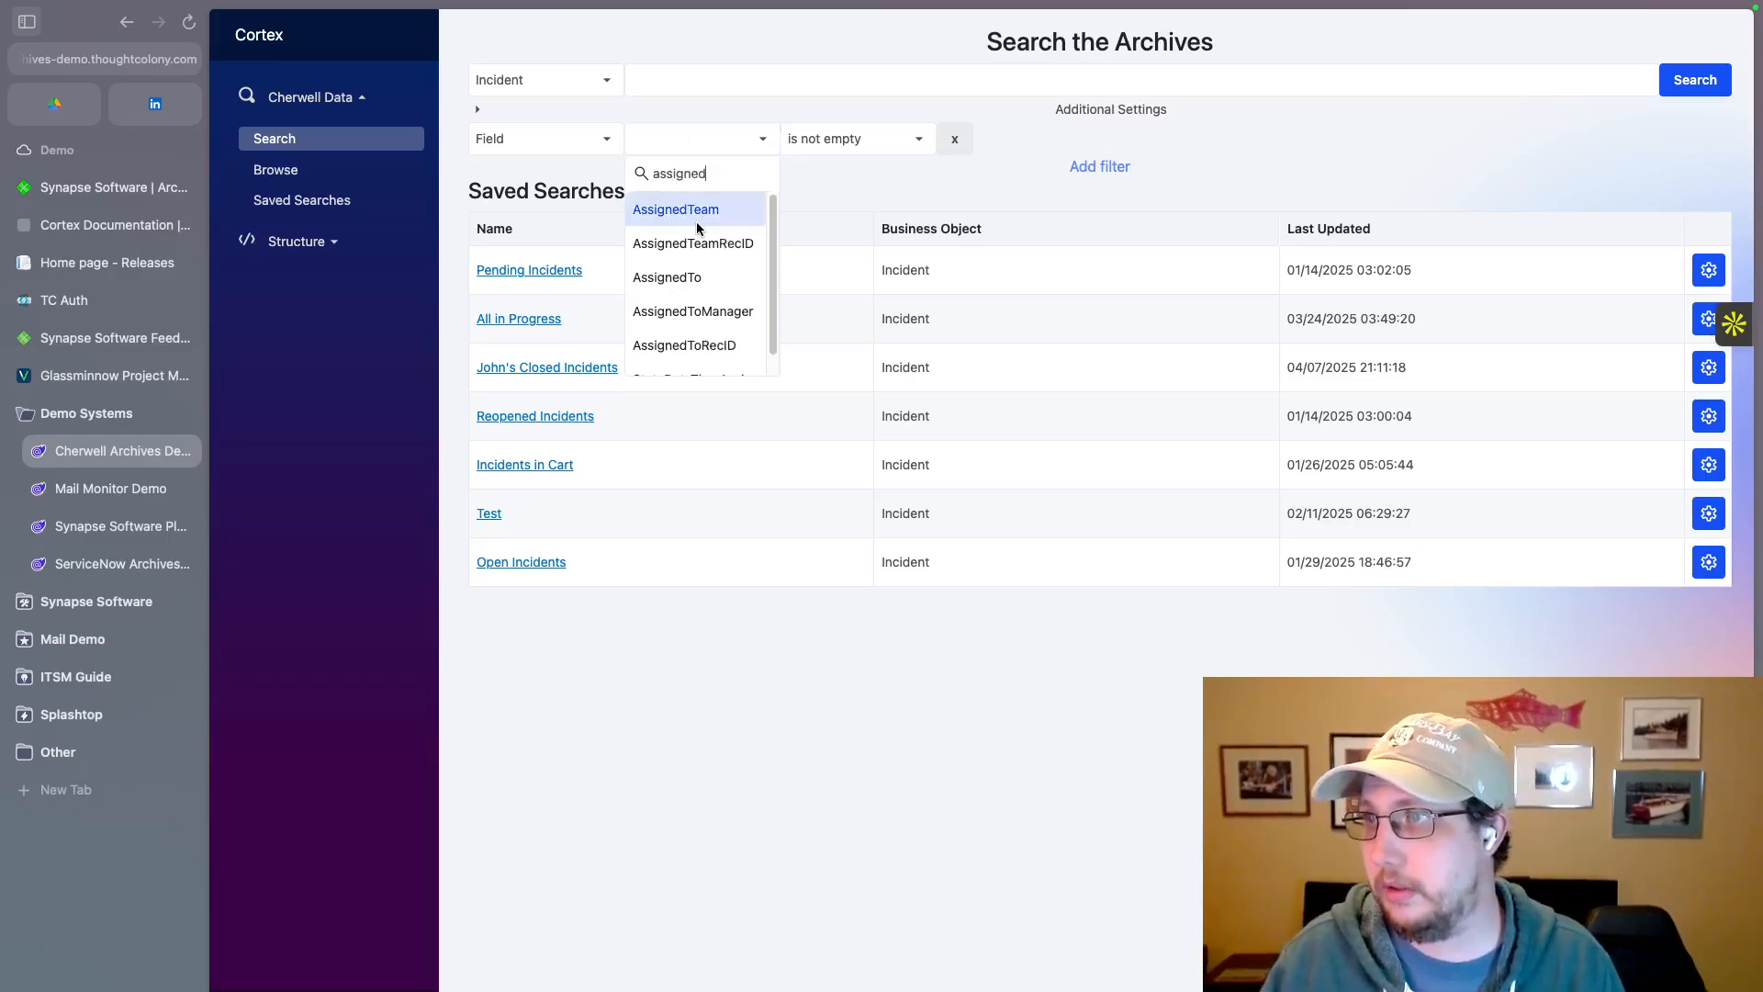
pyautogui.click(697, 279)
# Step: Set the AssignedTo filter to "is equal to" a specific value, enter the assignee's full name and run the search
pyautogui.click(850, 140)
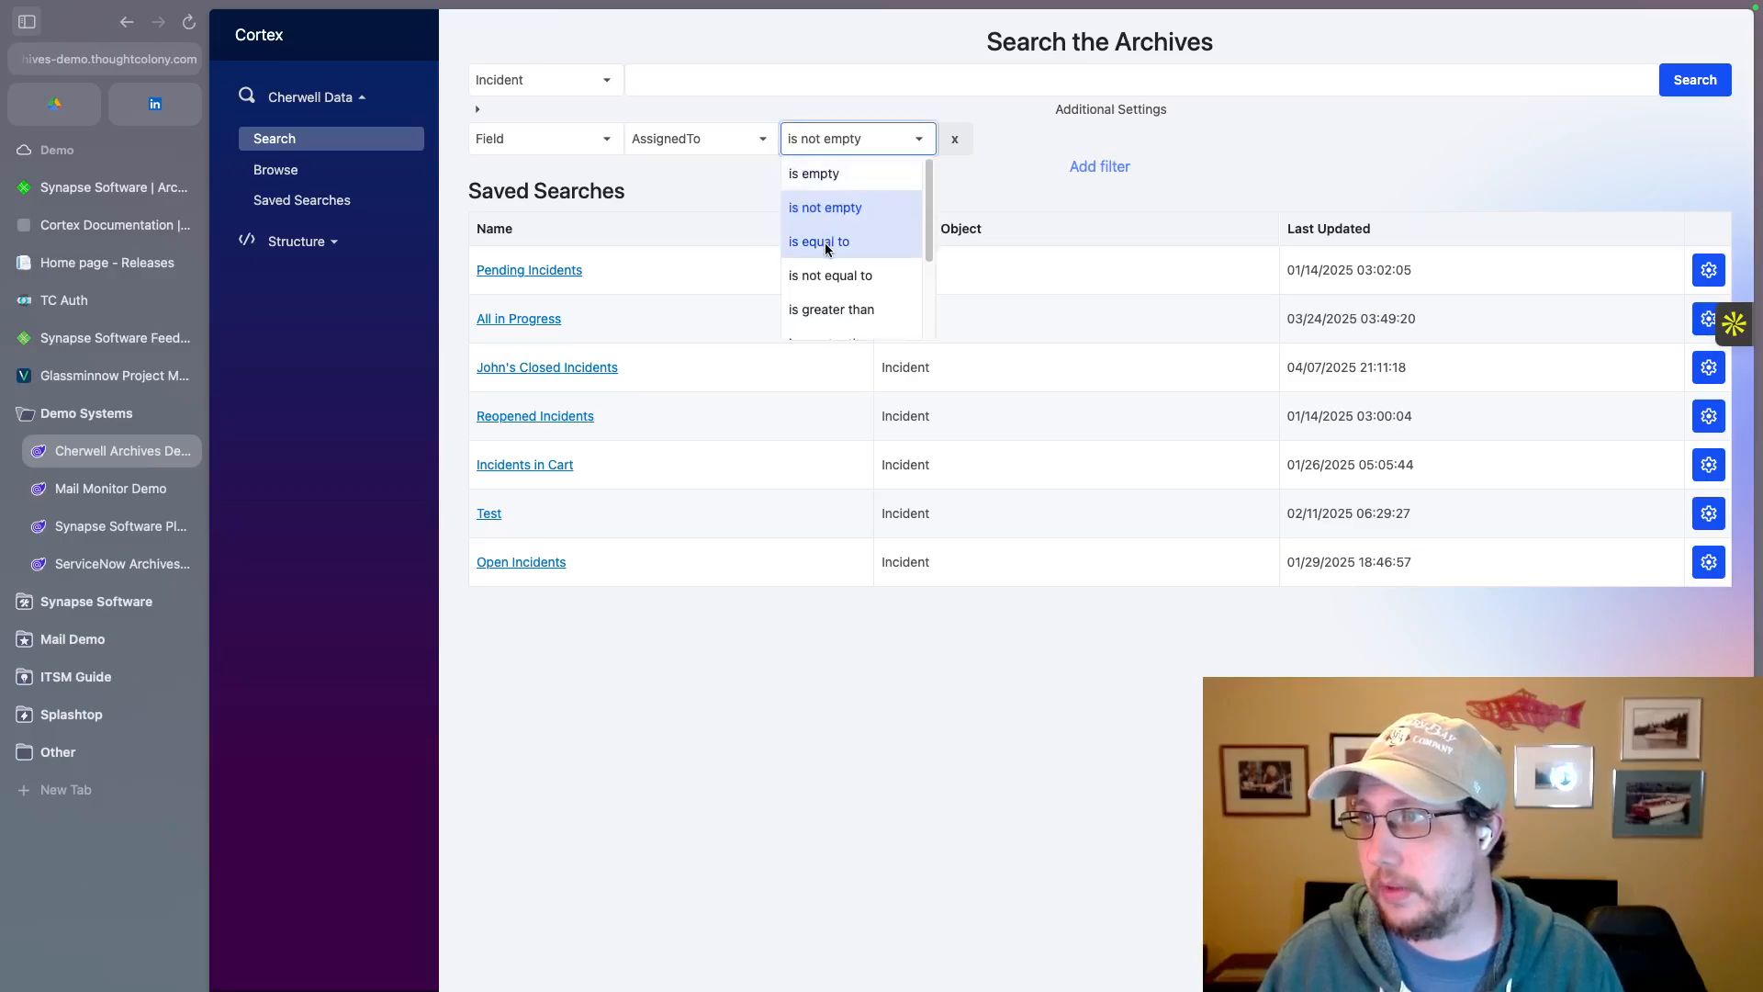
pyautogui.click(839, 241)
pyautogui.click(1046, 139)
pyautogui.click(980, 207)
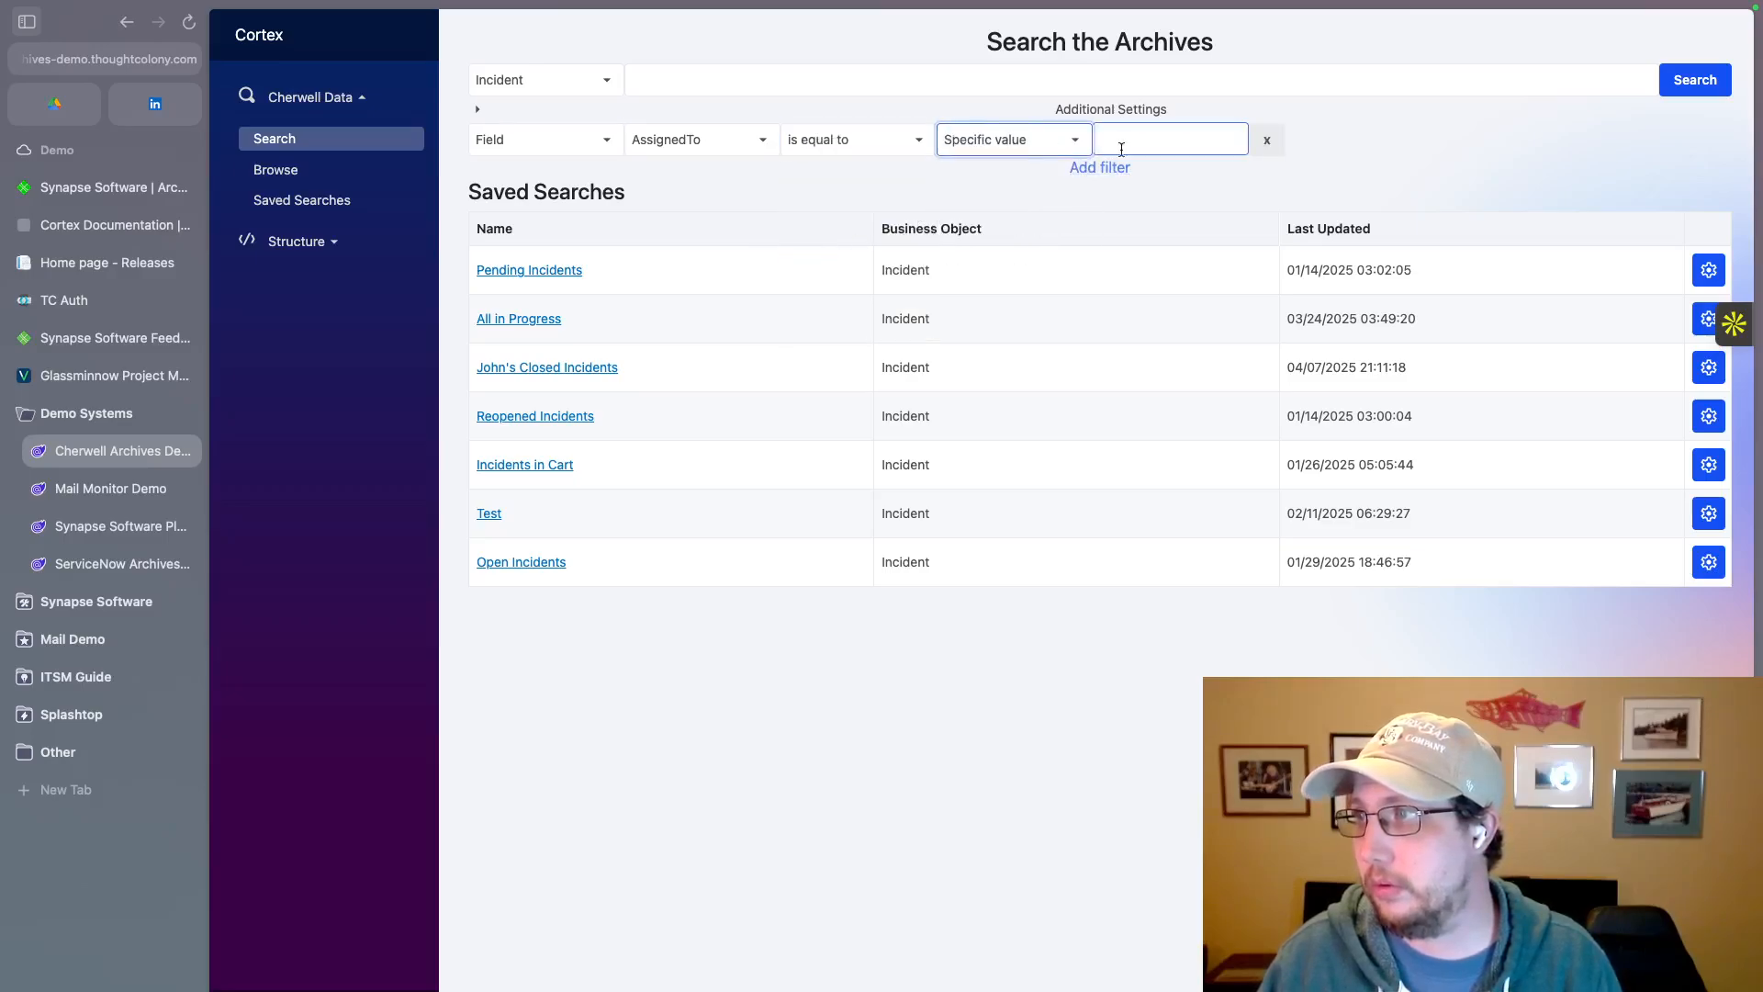
pyautogui.click(1133, 141)
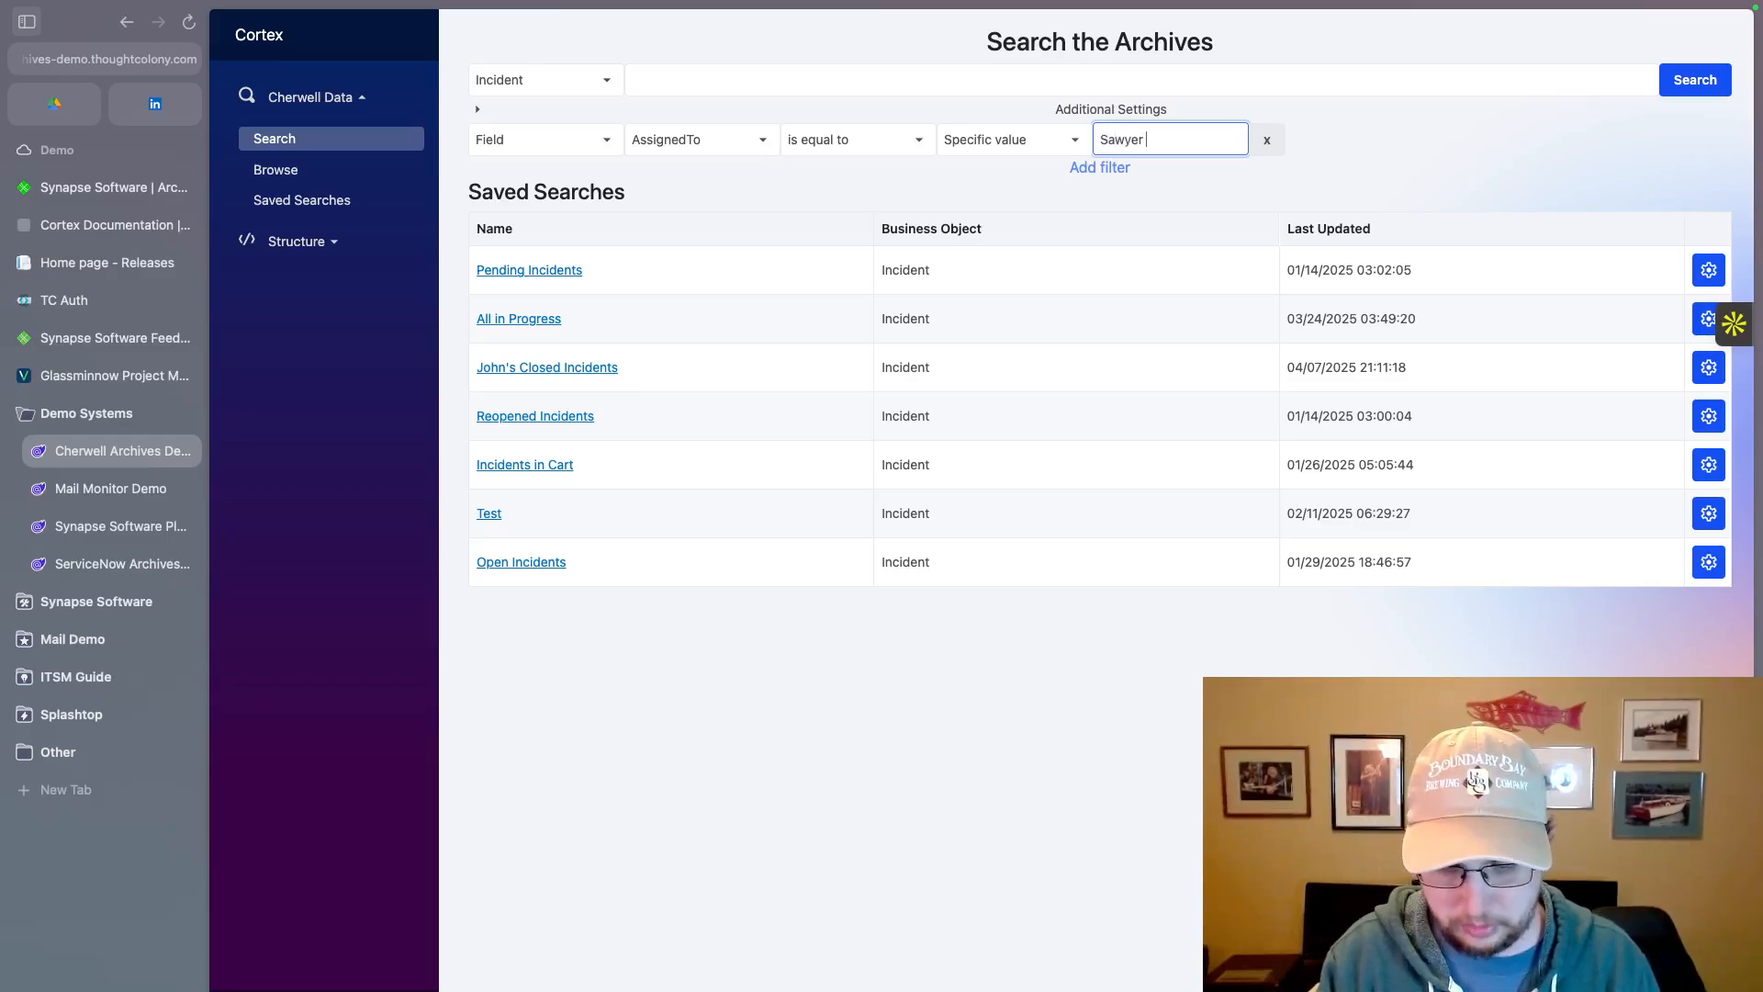
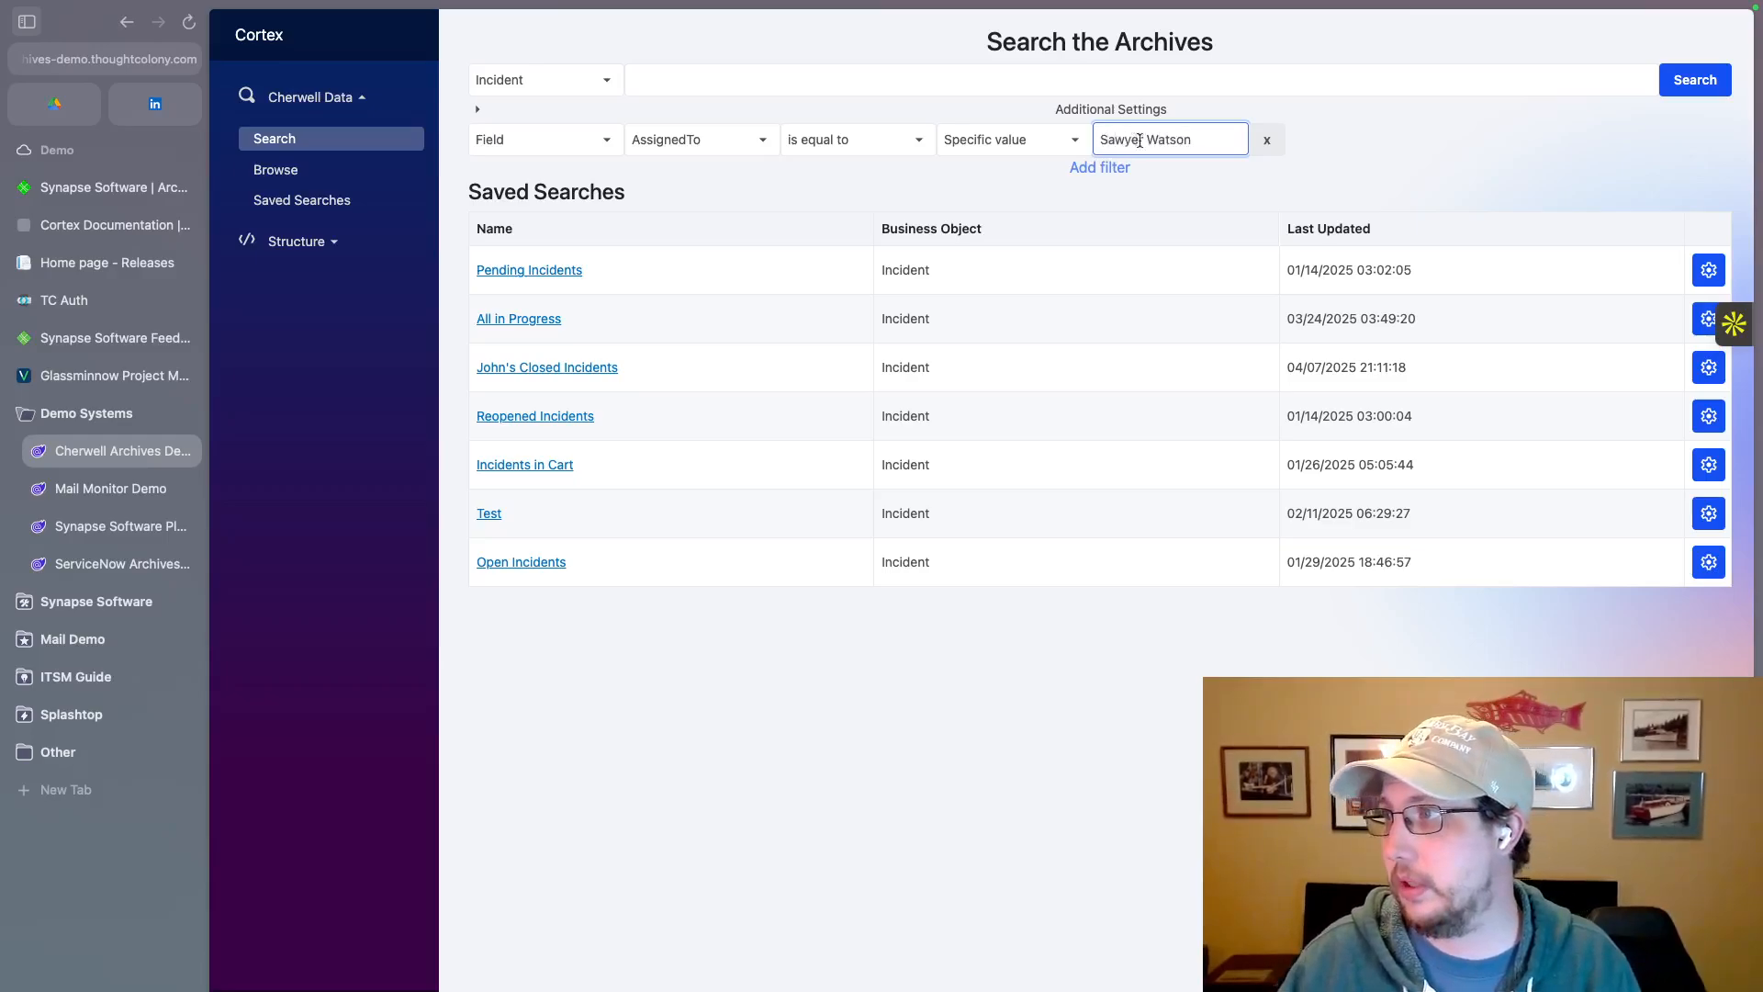
pyautogui.click(1692, 83)
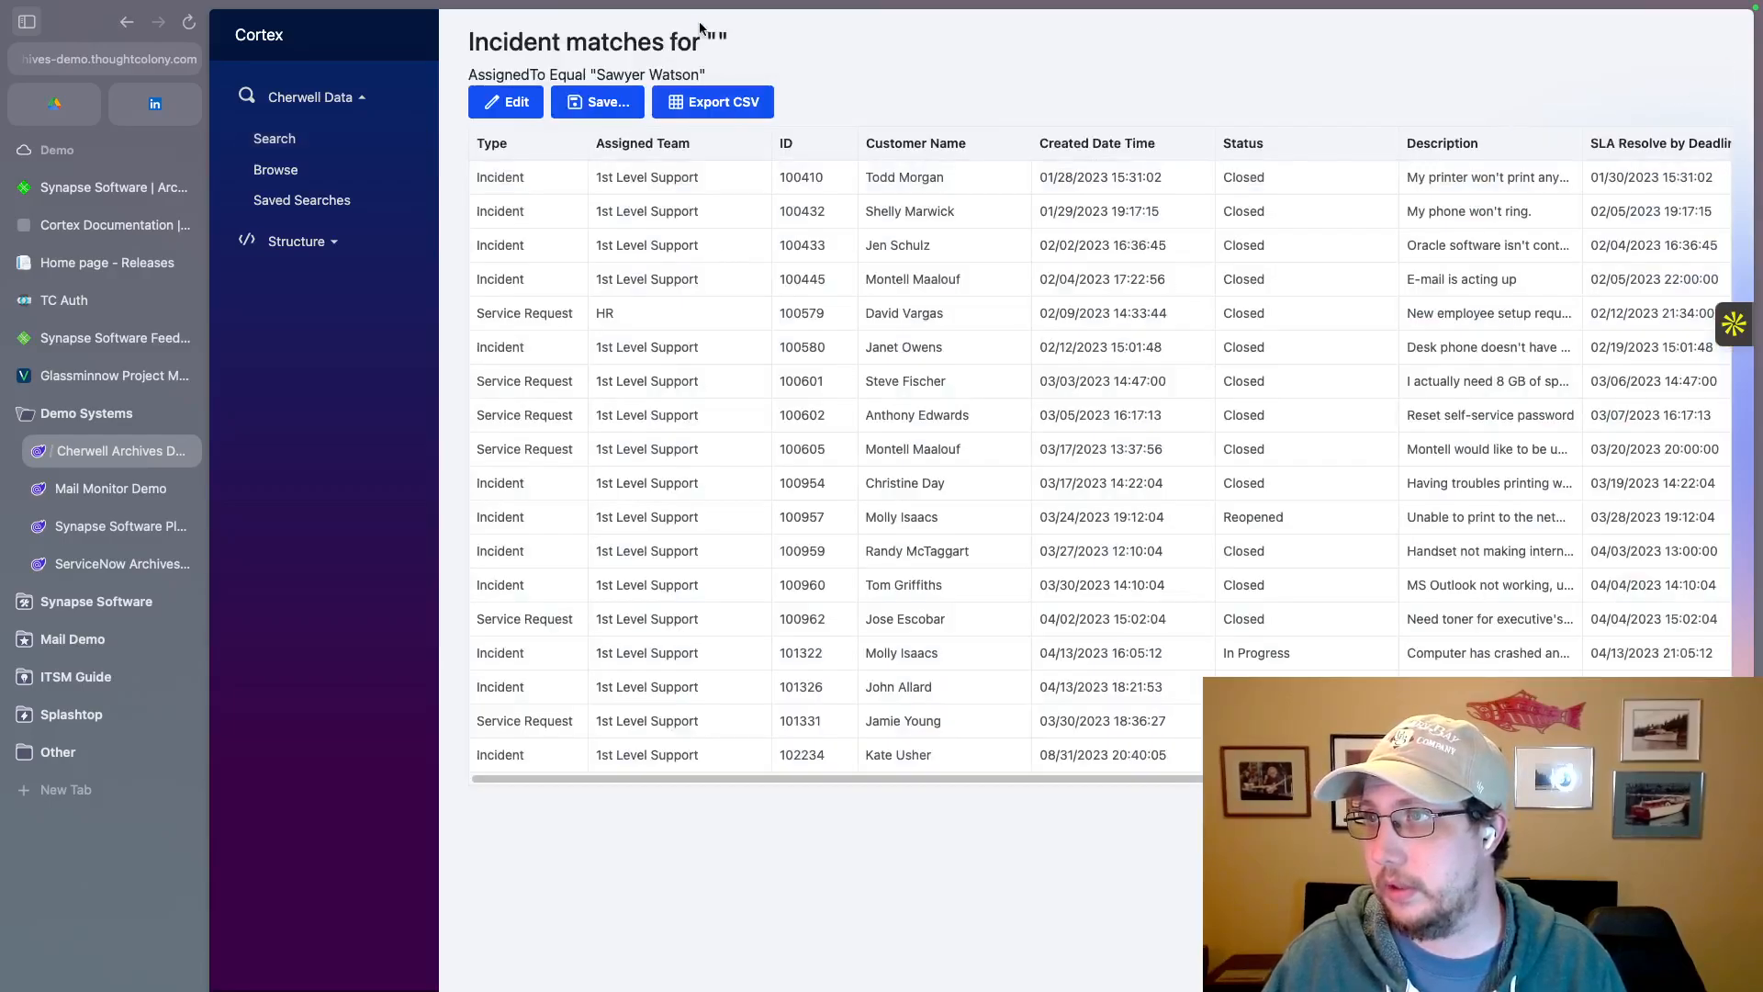
# Step: Edit the filtered incident search to add the keyword "printer" and run it again
pyautogui.click(529, 104)
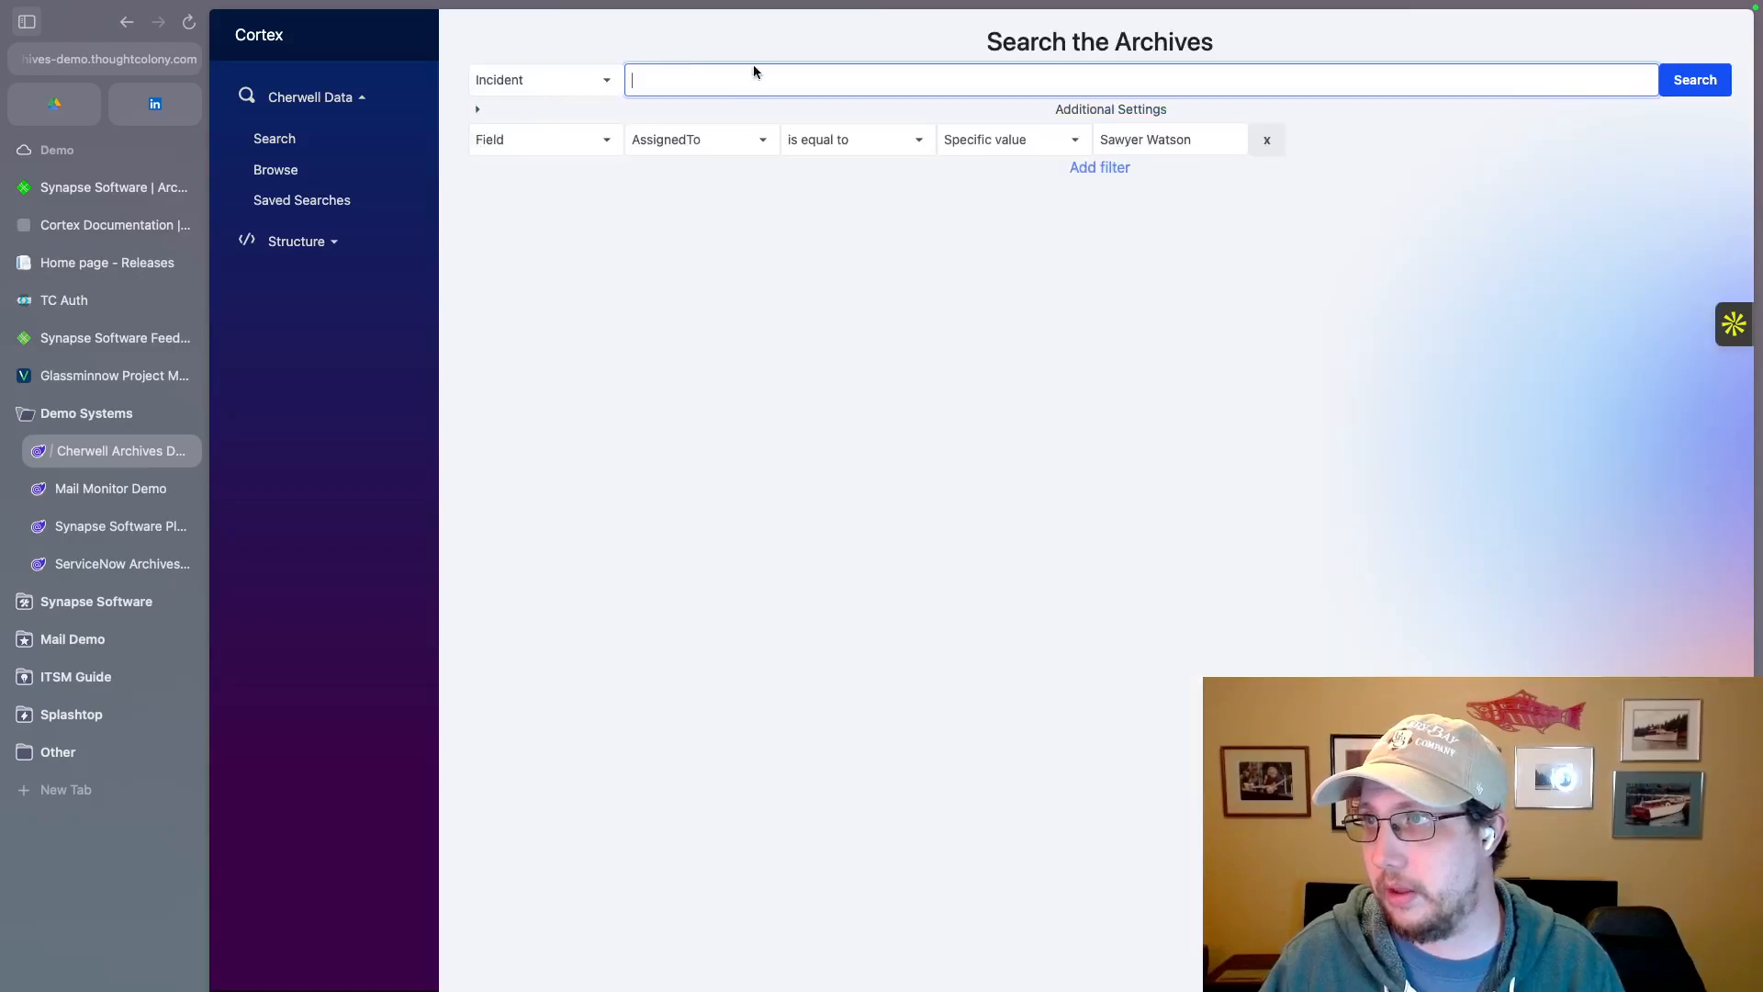
pyautogui.write('printer')
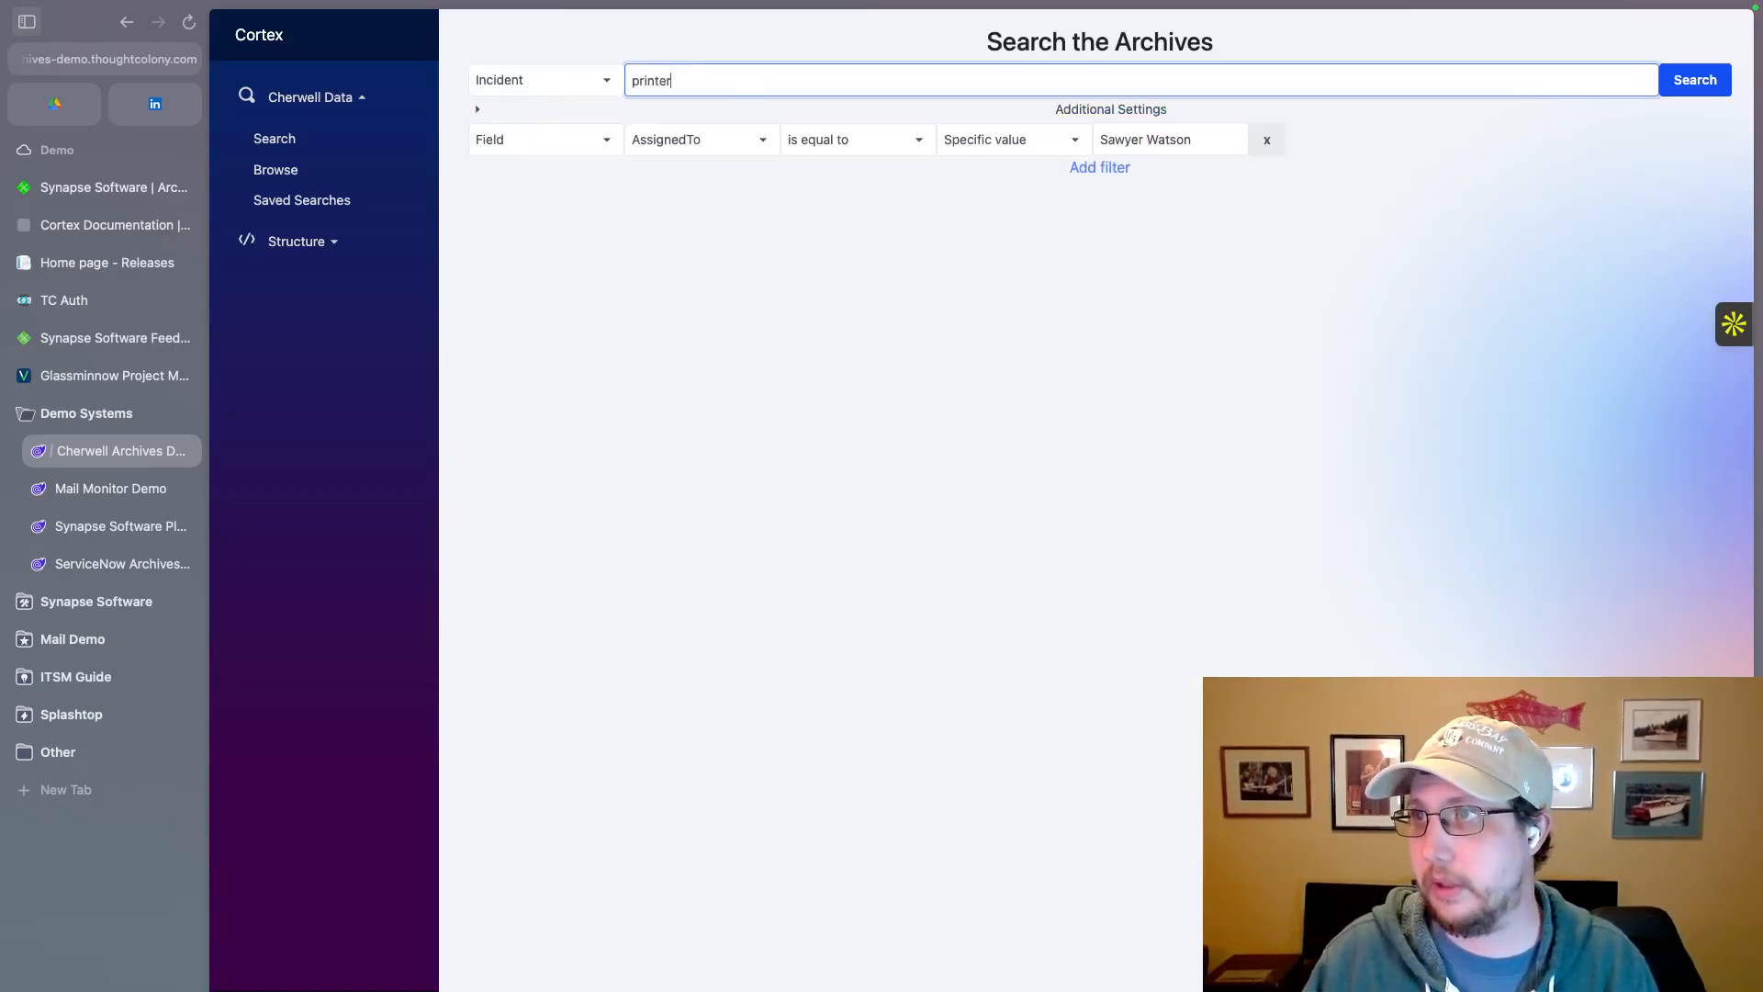
pyautogui.click(1667, 82)
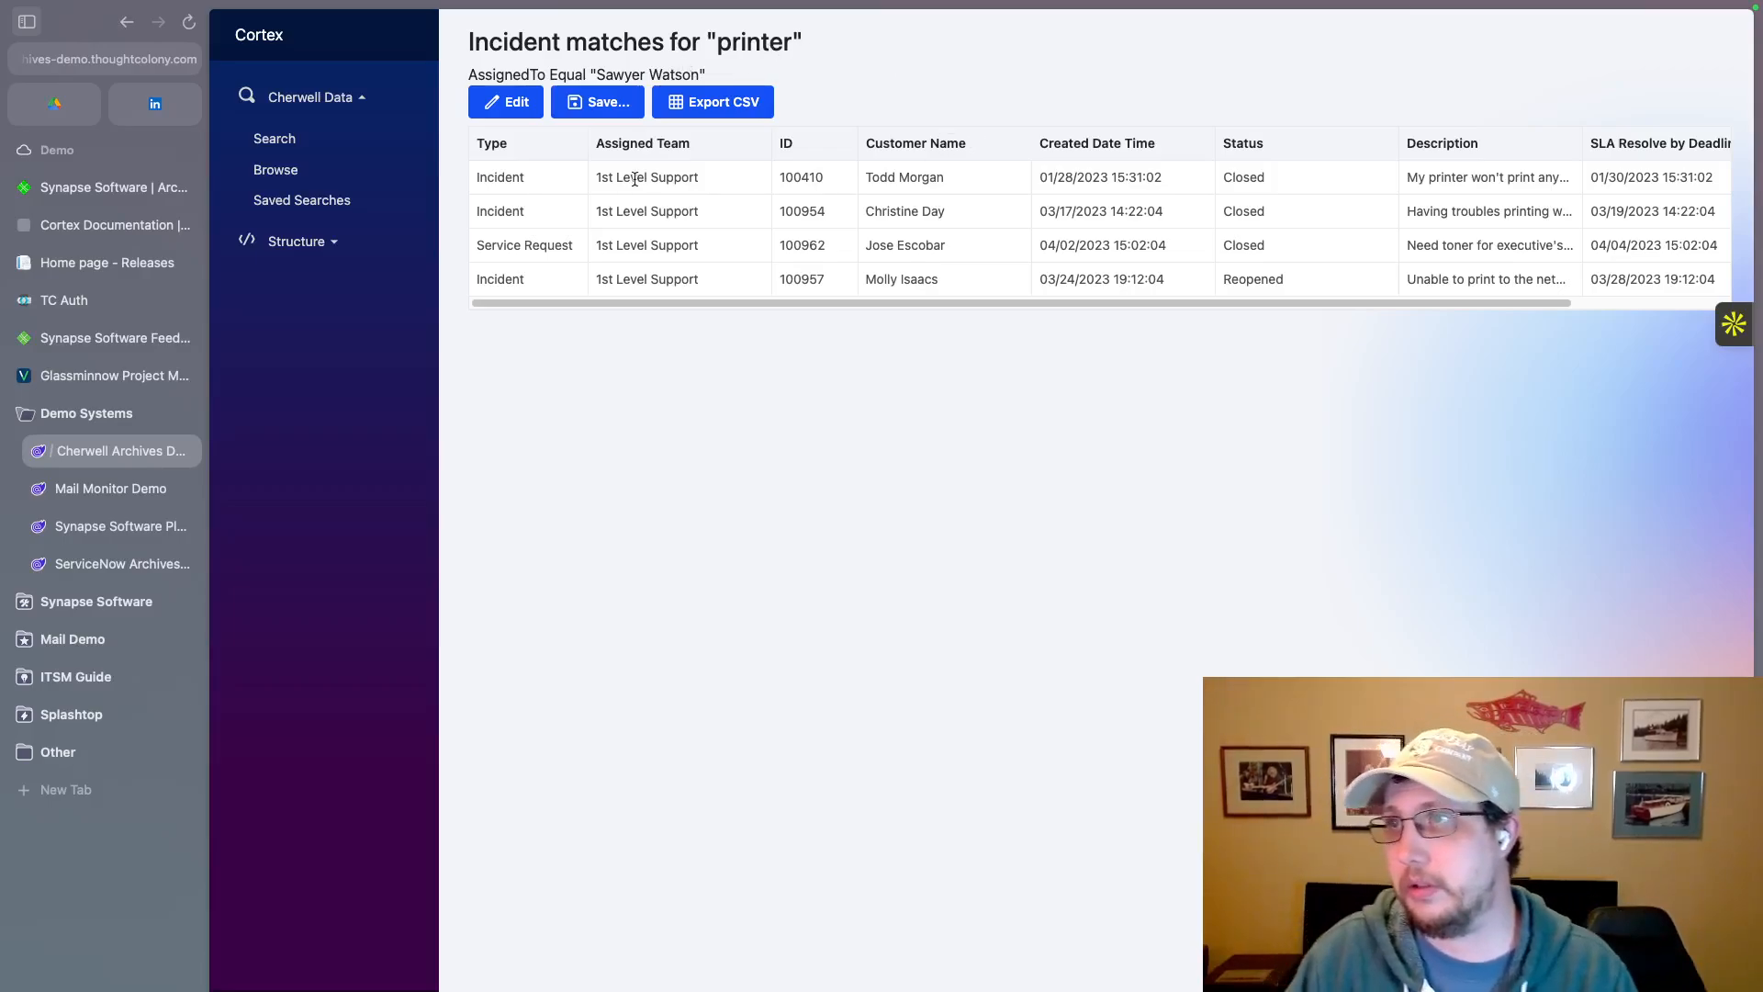
# Step: Save the filtered search under the assignee's first name in possessive form followed by "Printer Incidents"
pyautogui.click(597, 102)
pyautogui.click(844, 542)
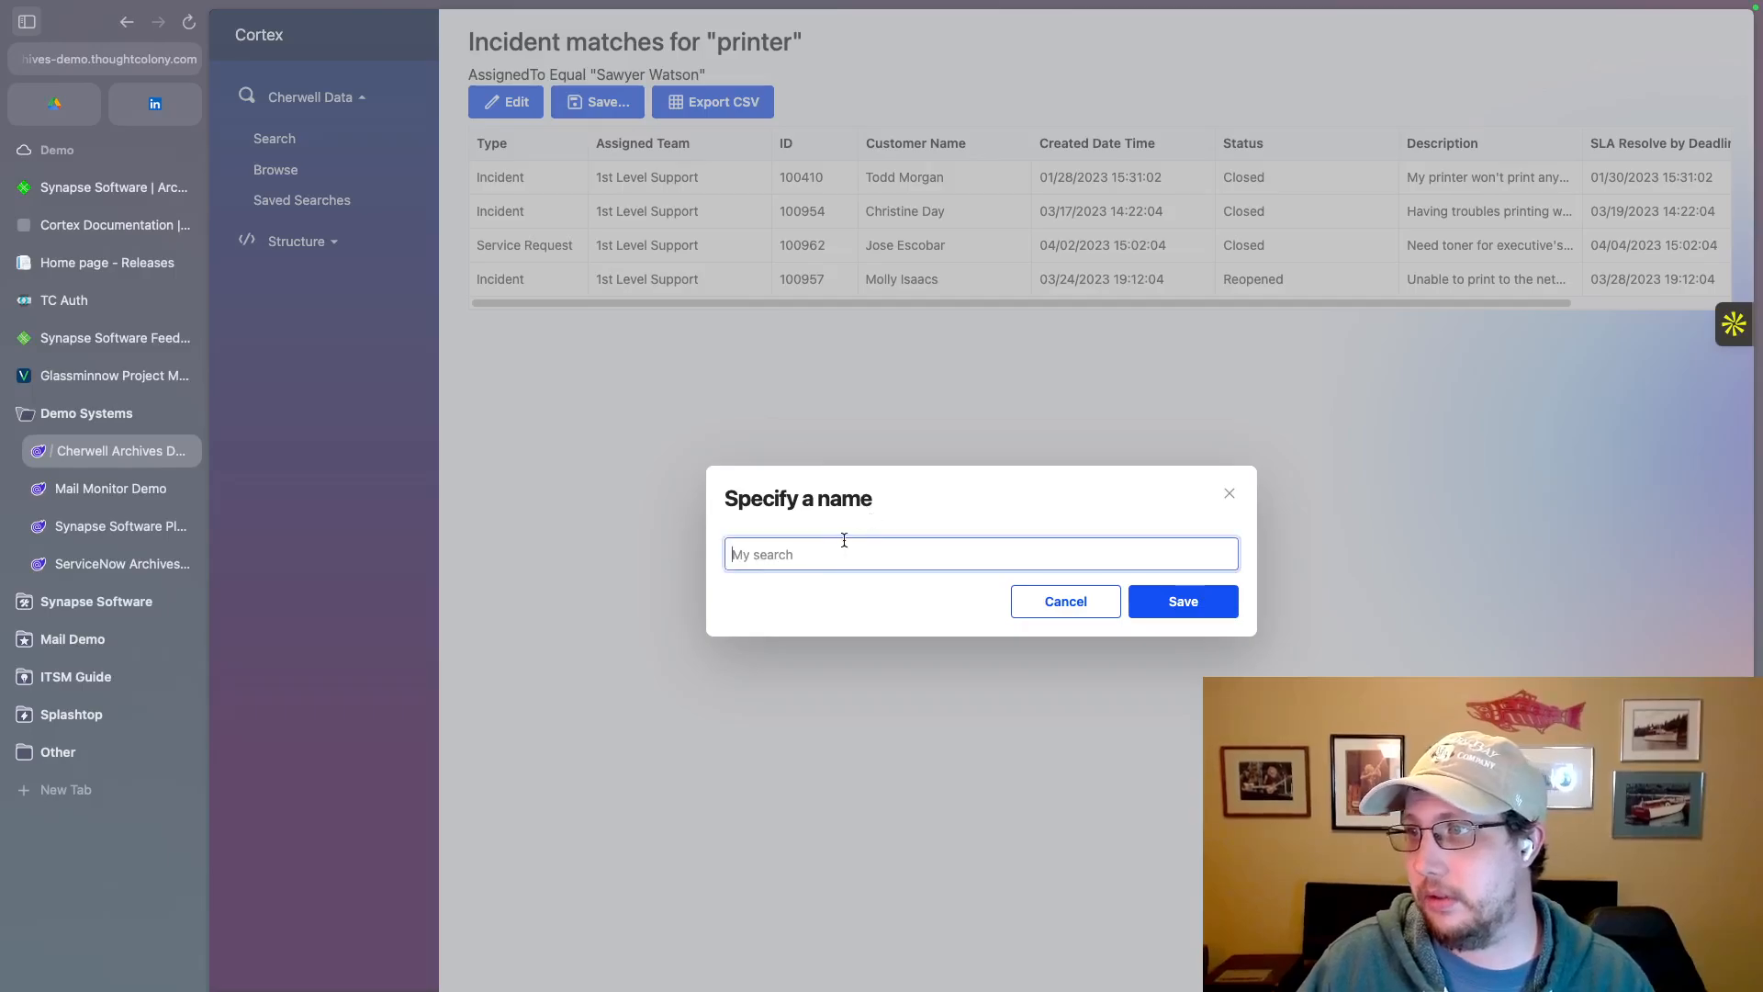
pyautogui.write('Sawy')
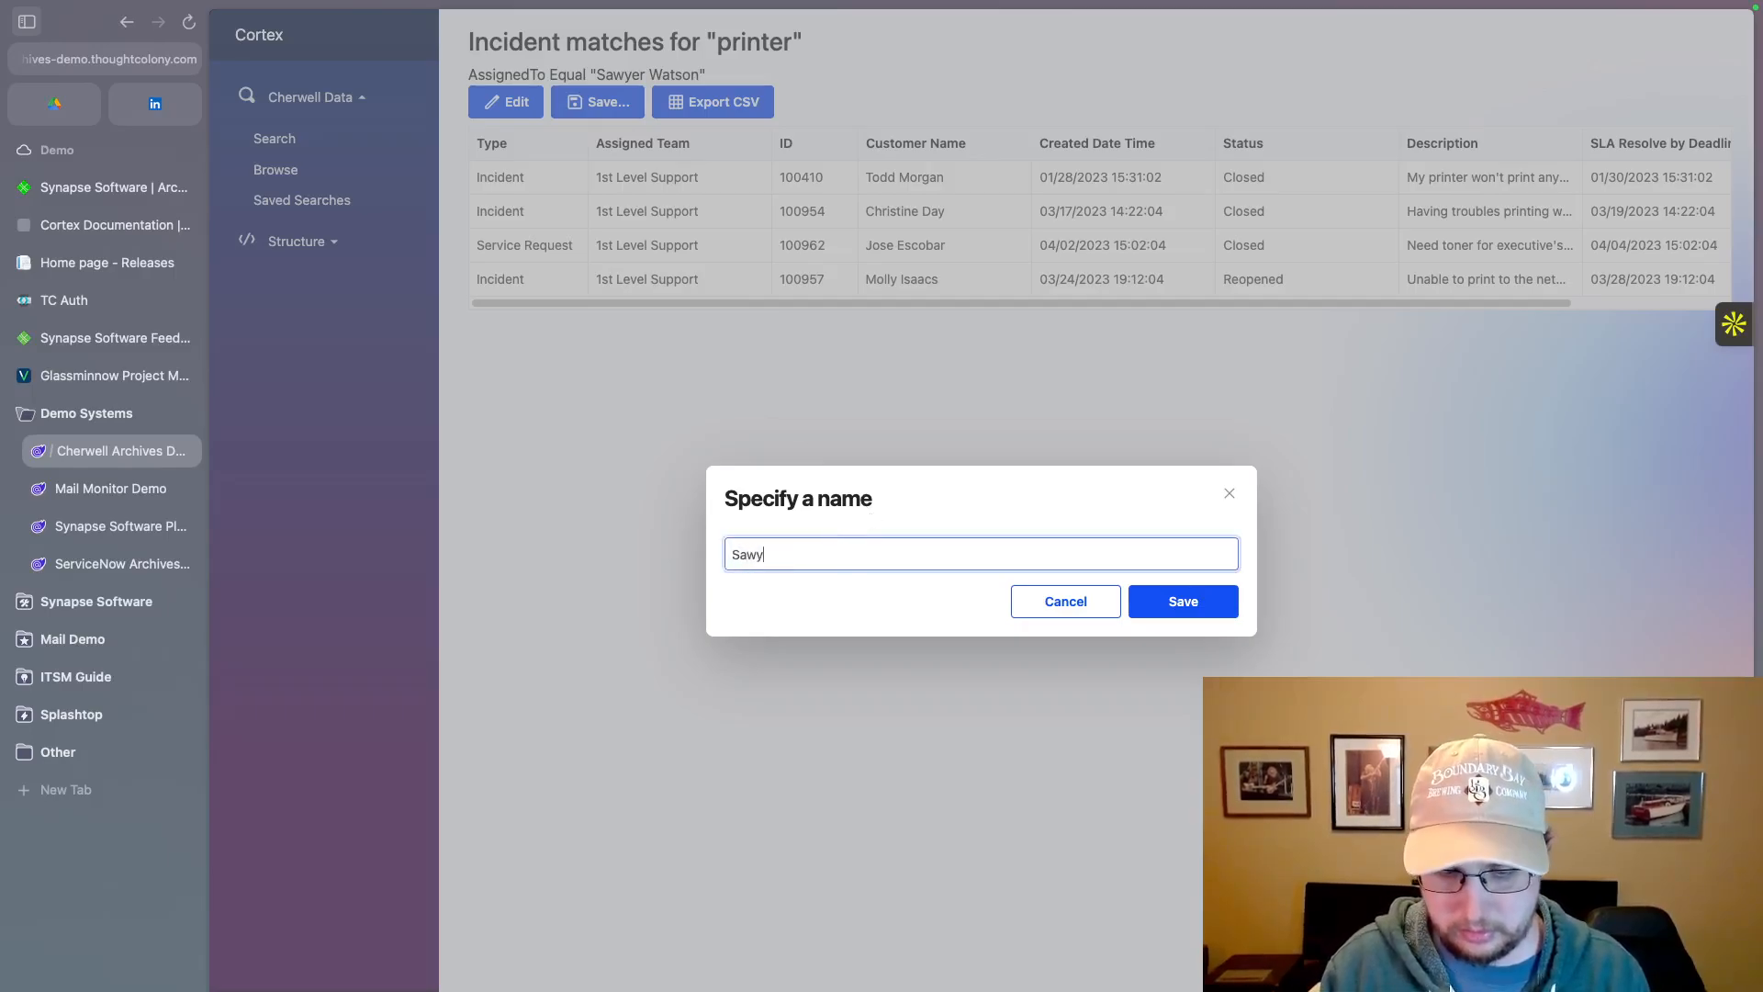
pyautogui.write("er's Printer Incidents")
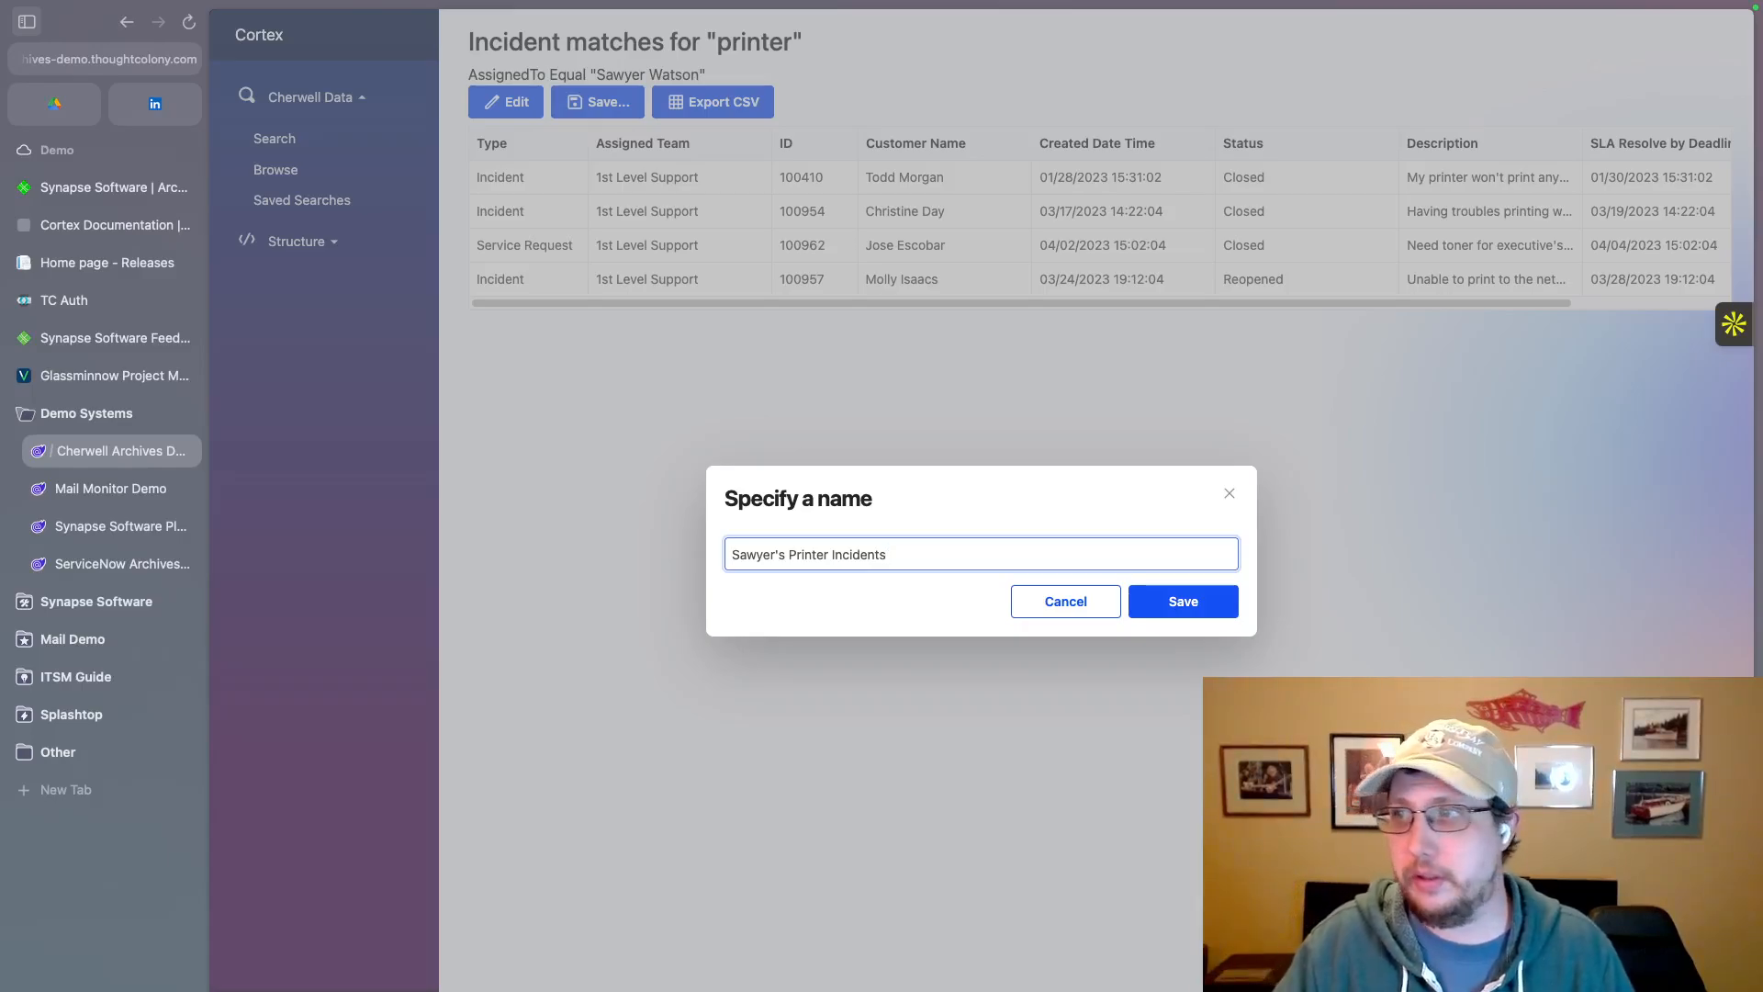
pyautogui.click(1183, 601)
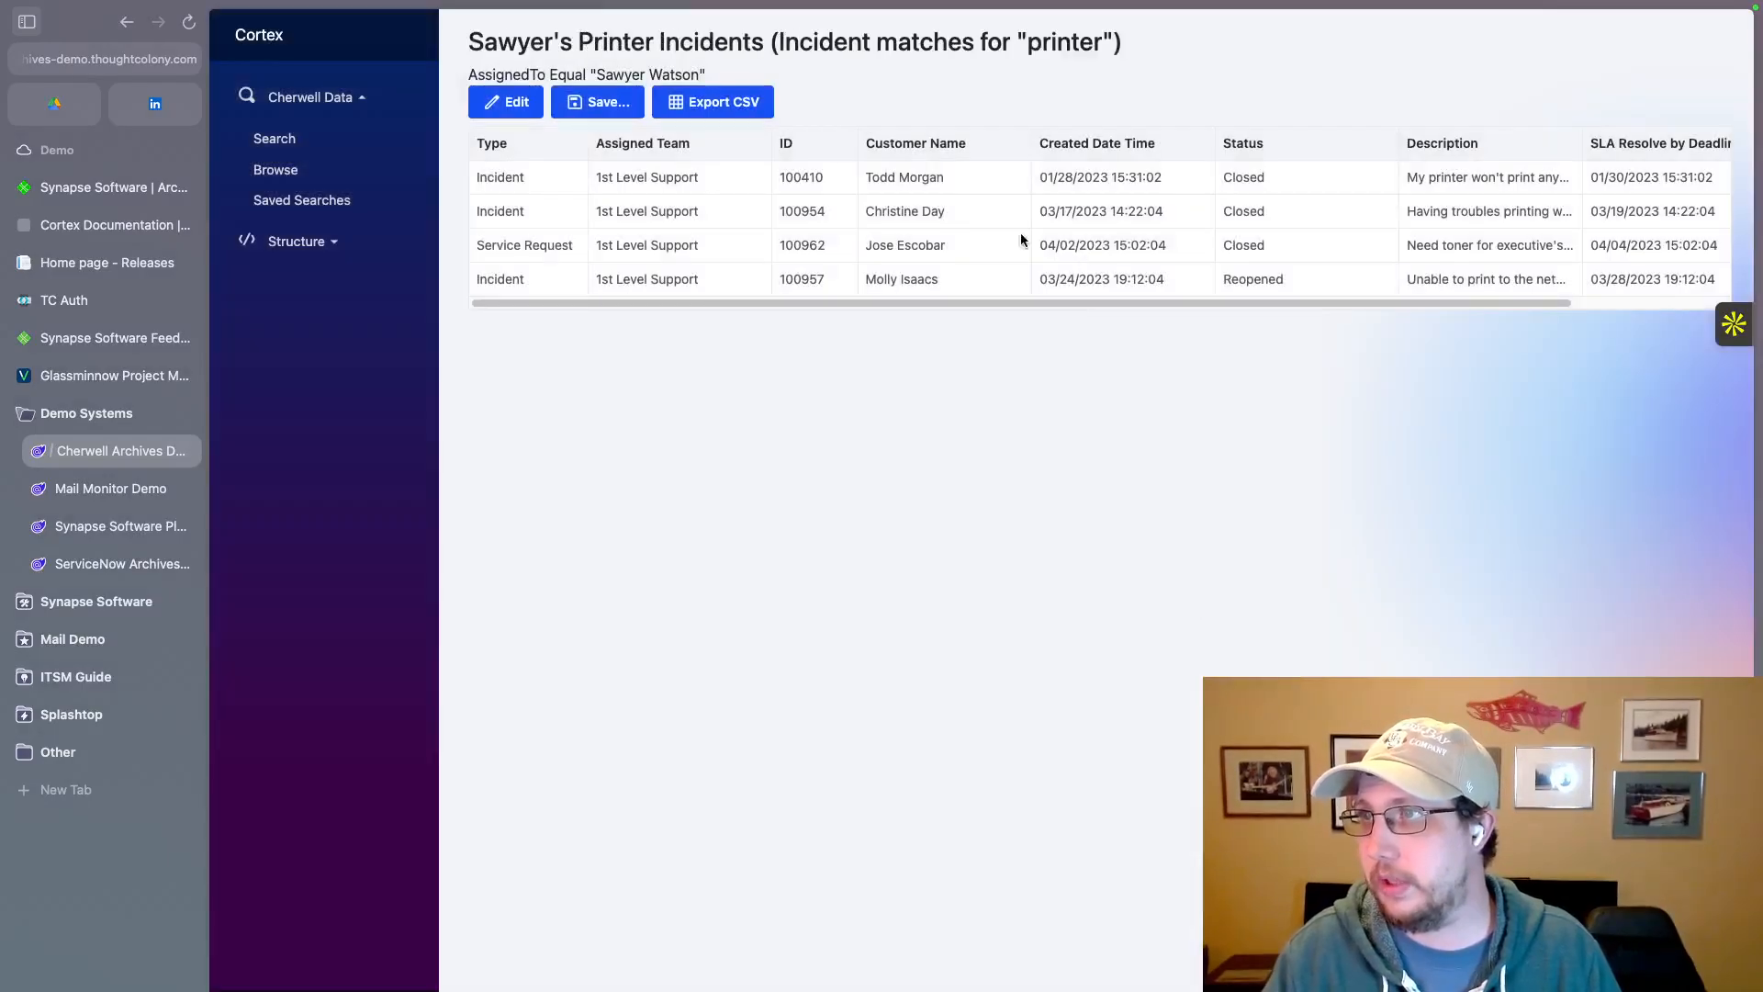
# Step: Open the newly saved printer incidents search from the saved searches, review its results and return to the list
pyautogui.click(269, 138)
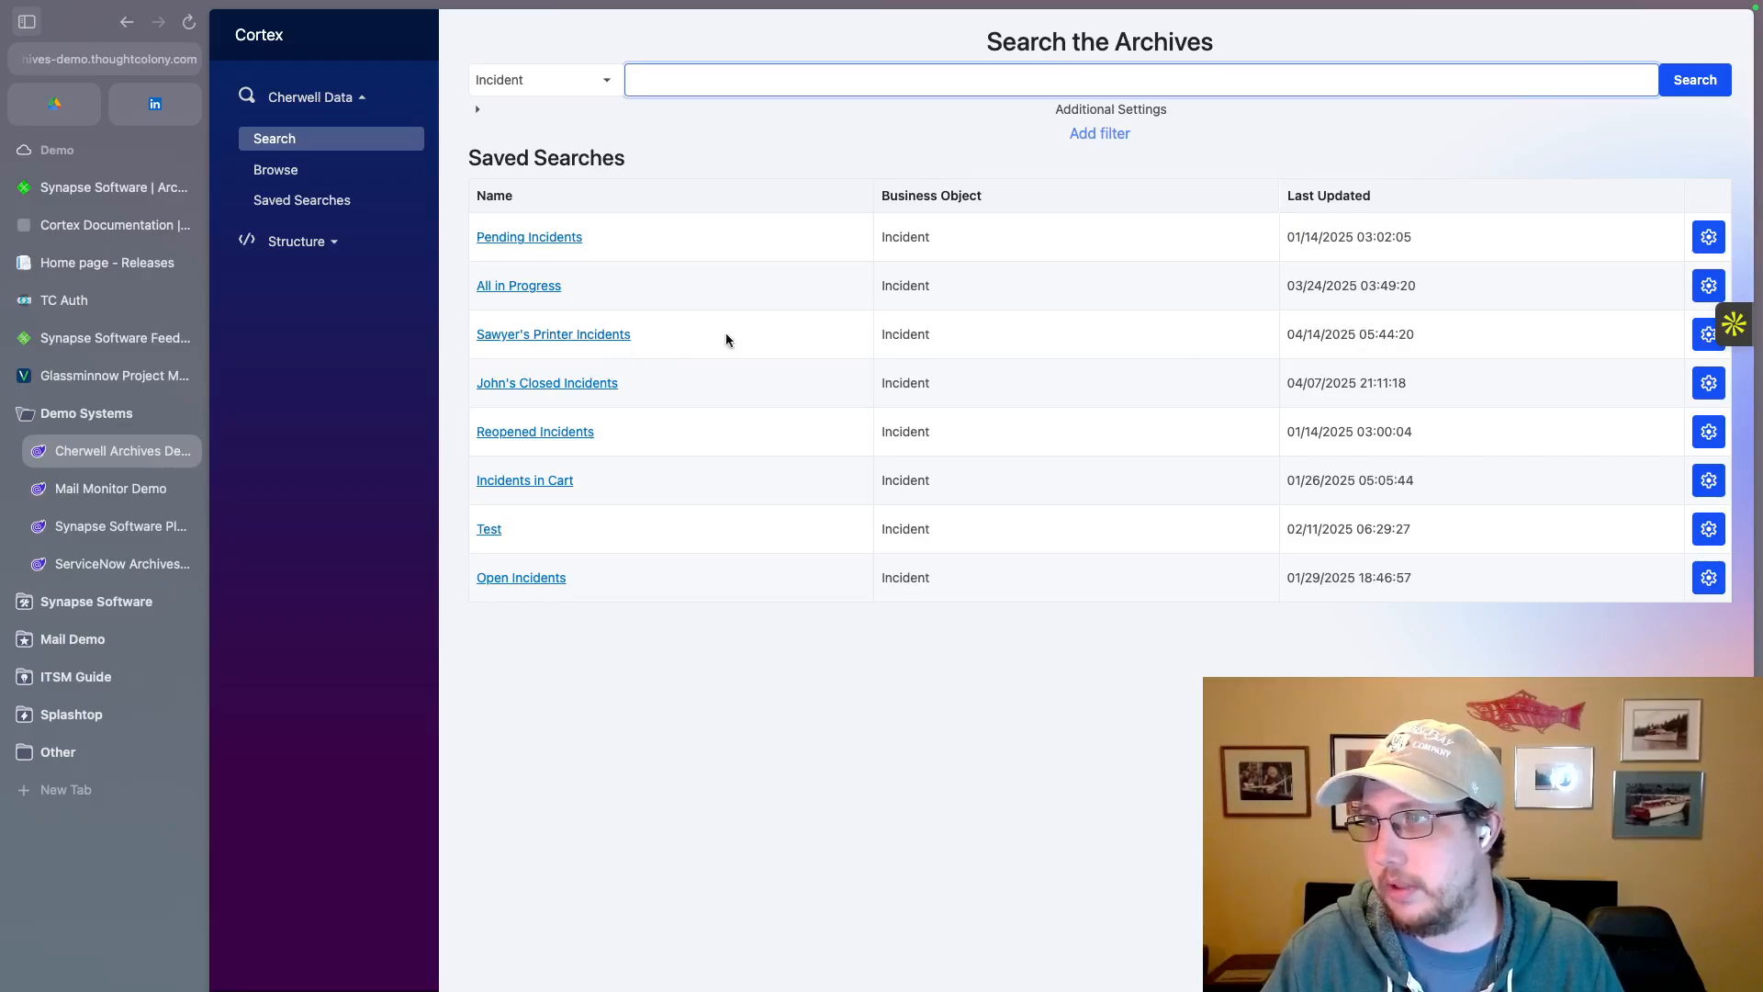
pyautogui.click(592, 336)
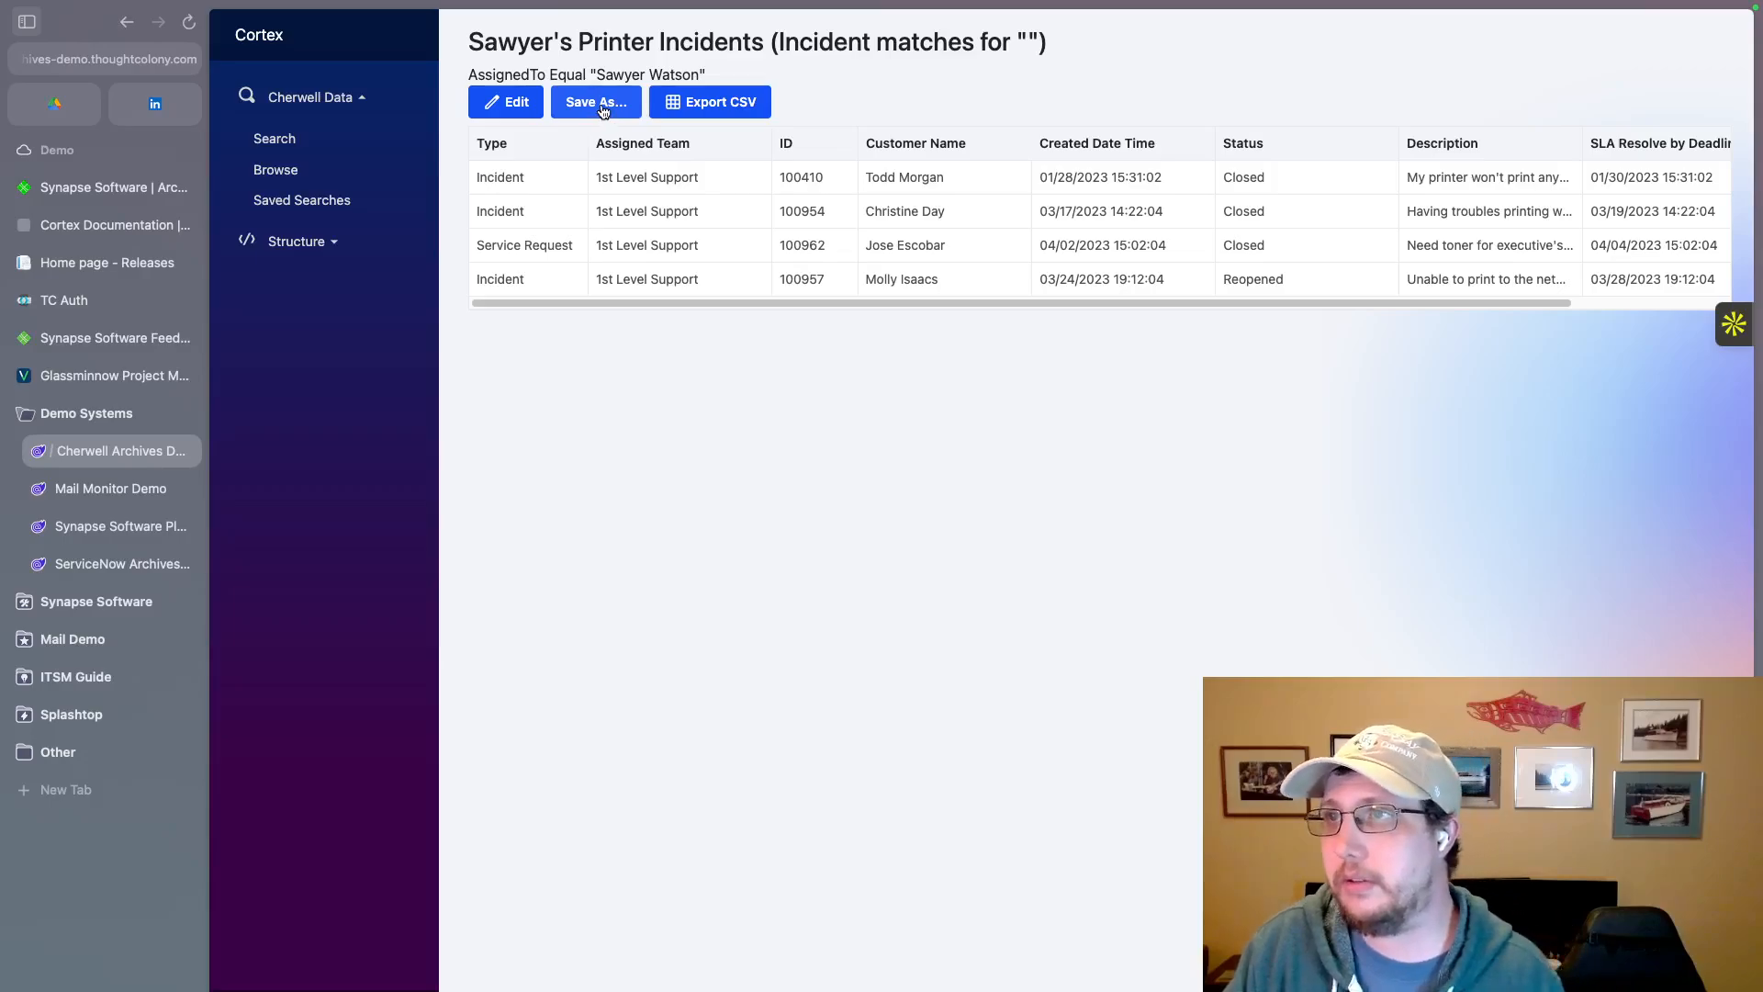
pyautogui.click(283, 143)
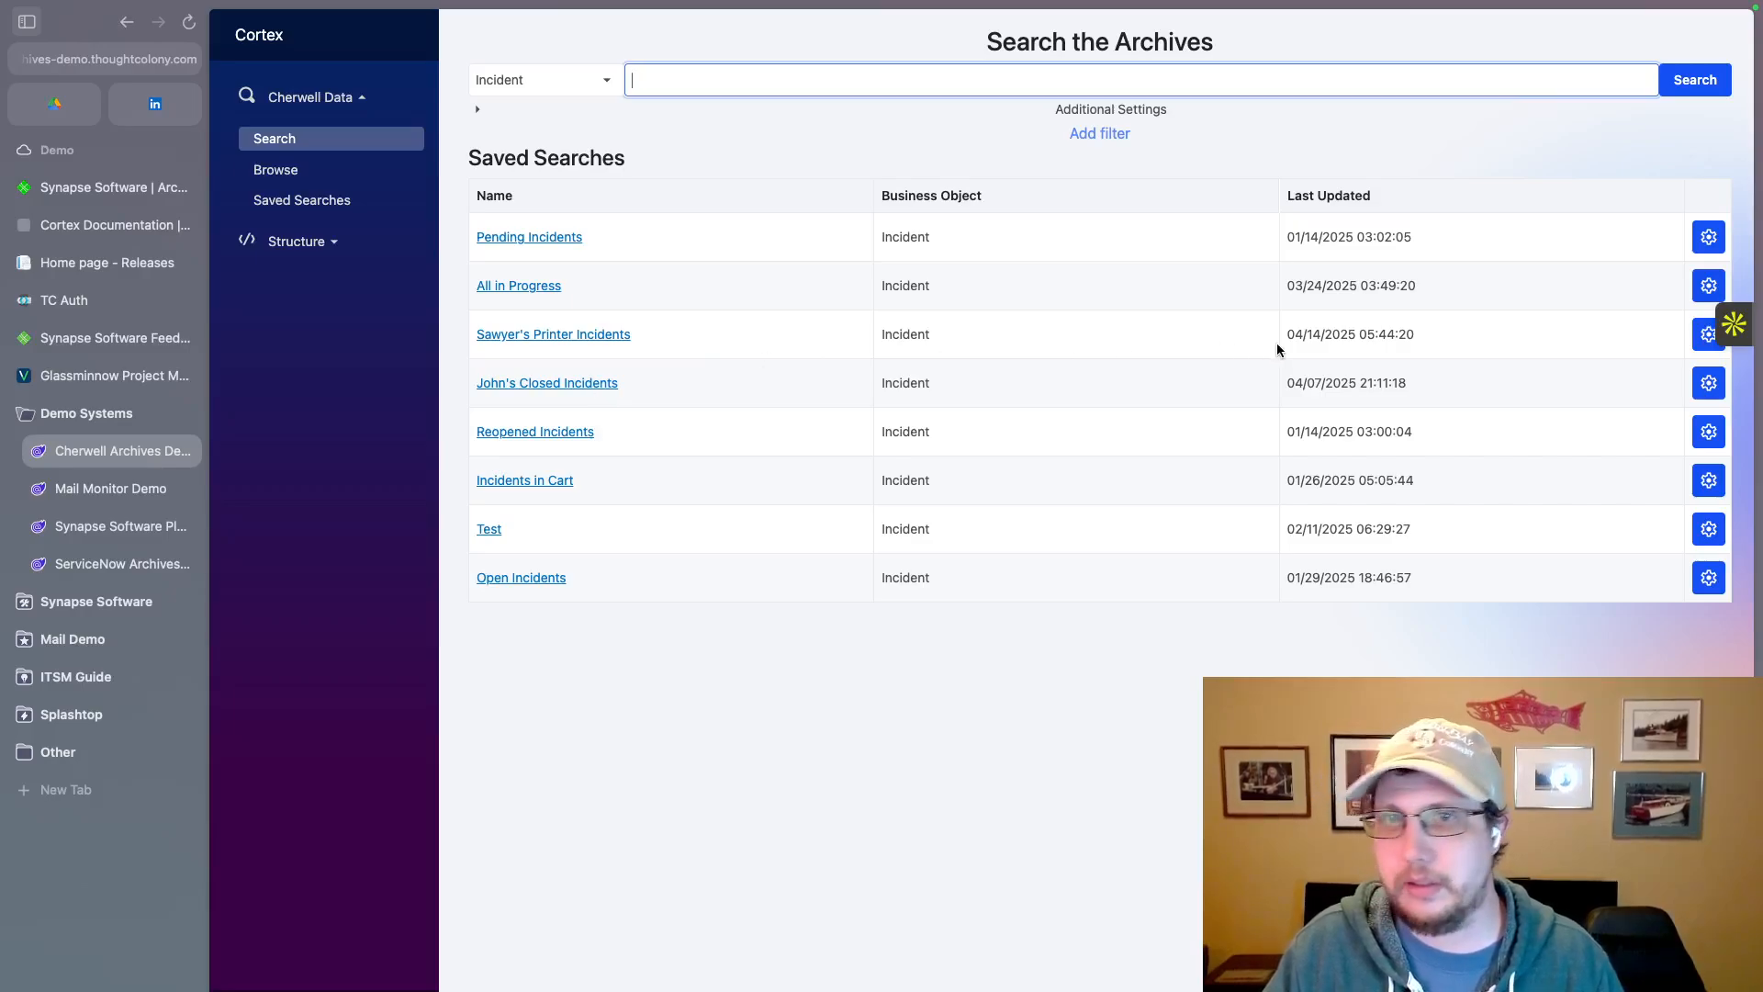
# Step: Edit the saved printer incidents search and remove its AssignedTeam and IncidentType columns
pyautogui.click(1699, 340)
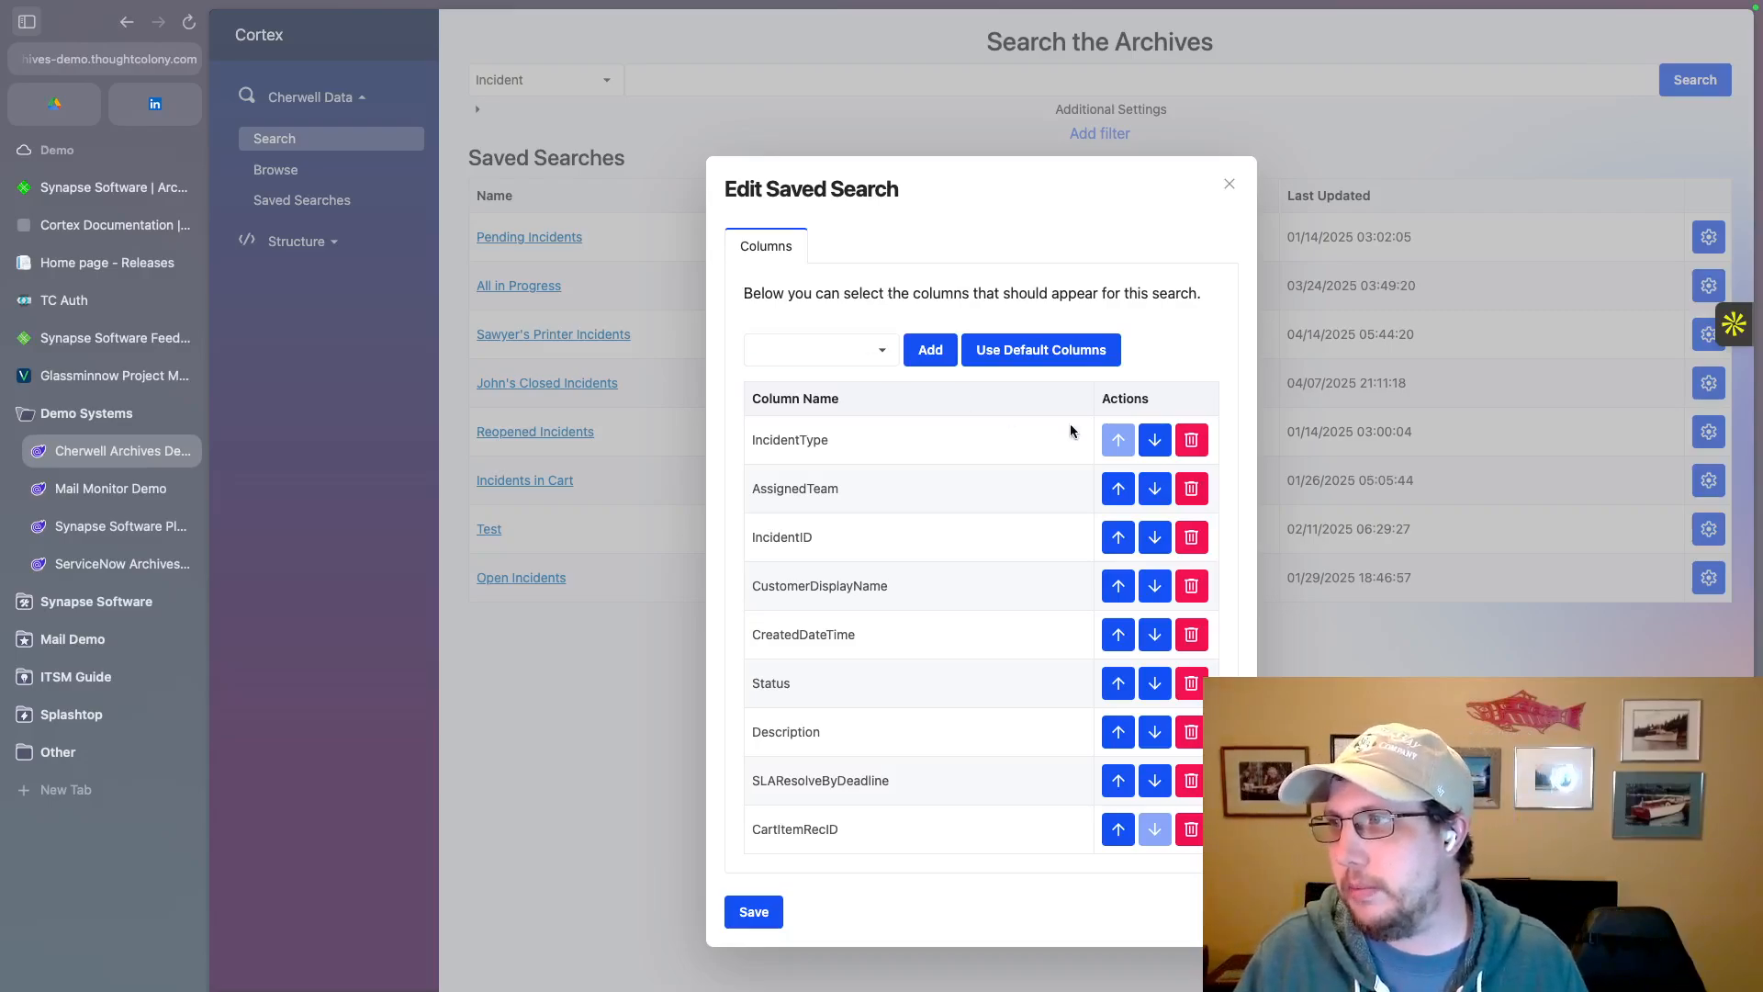
pyautogui.click(1190, 497)
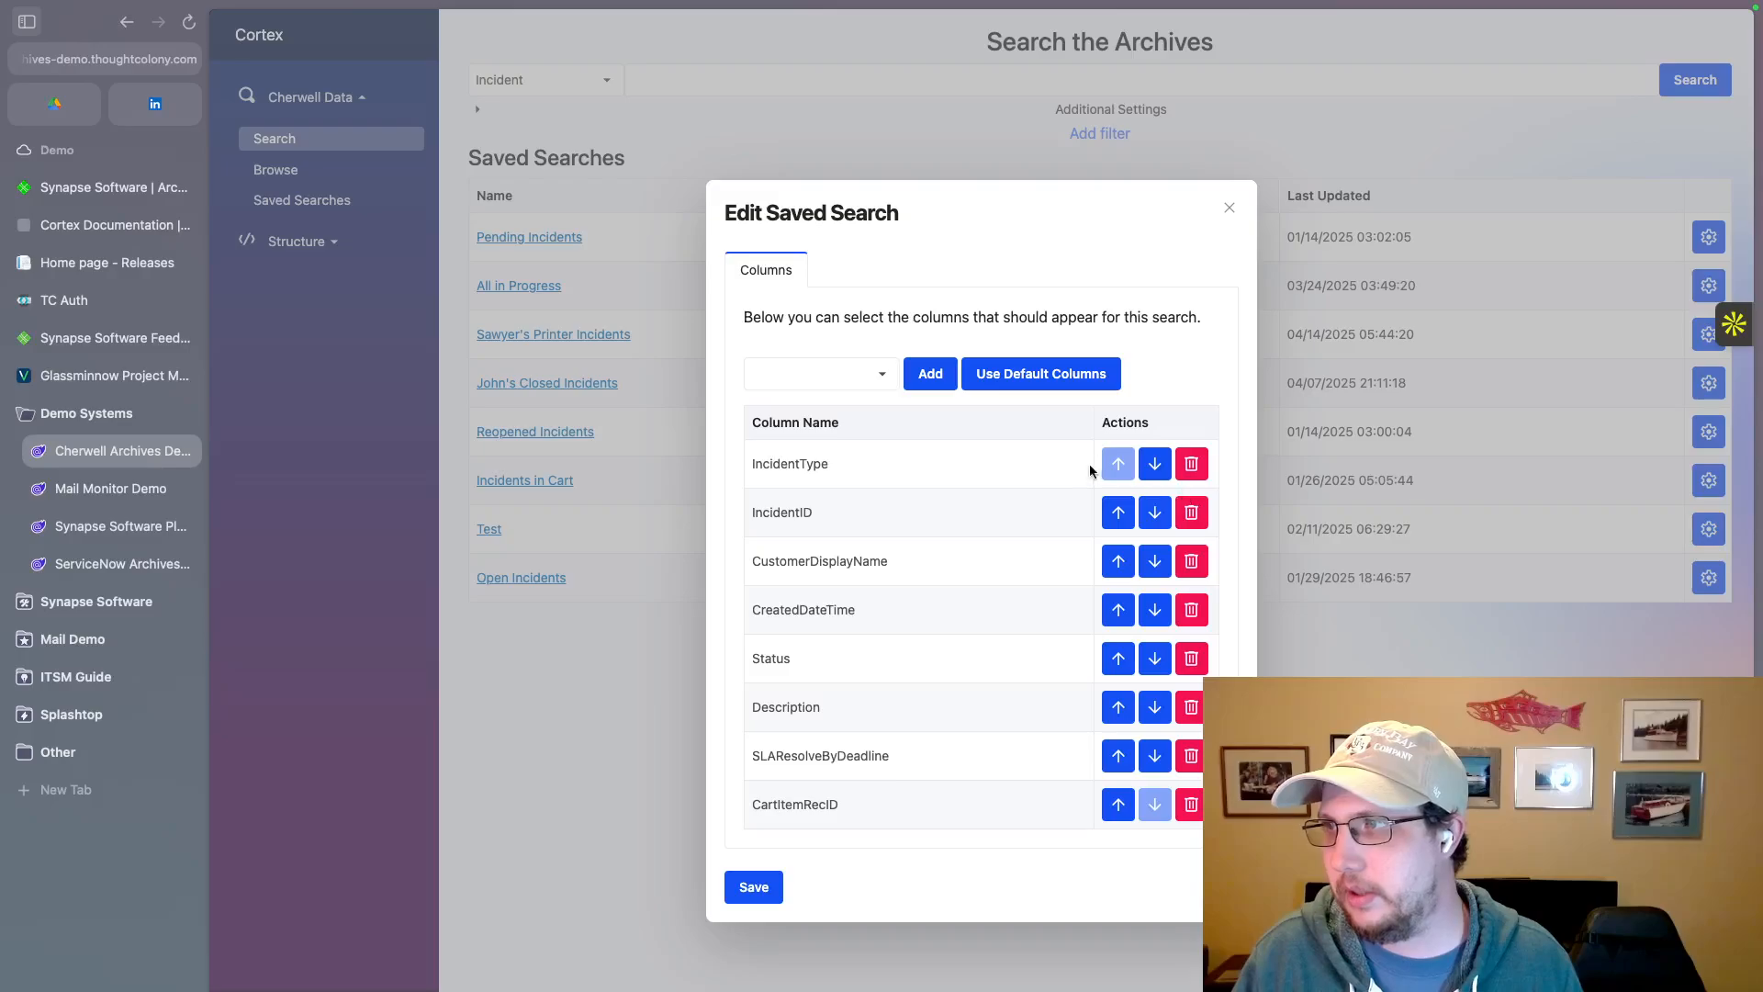
pyautogui.click(1193, 464)
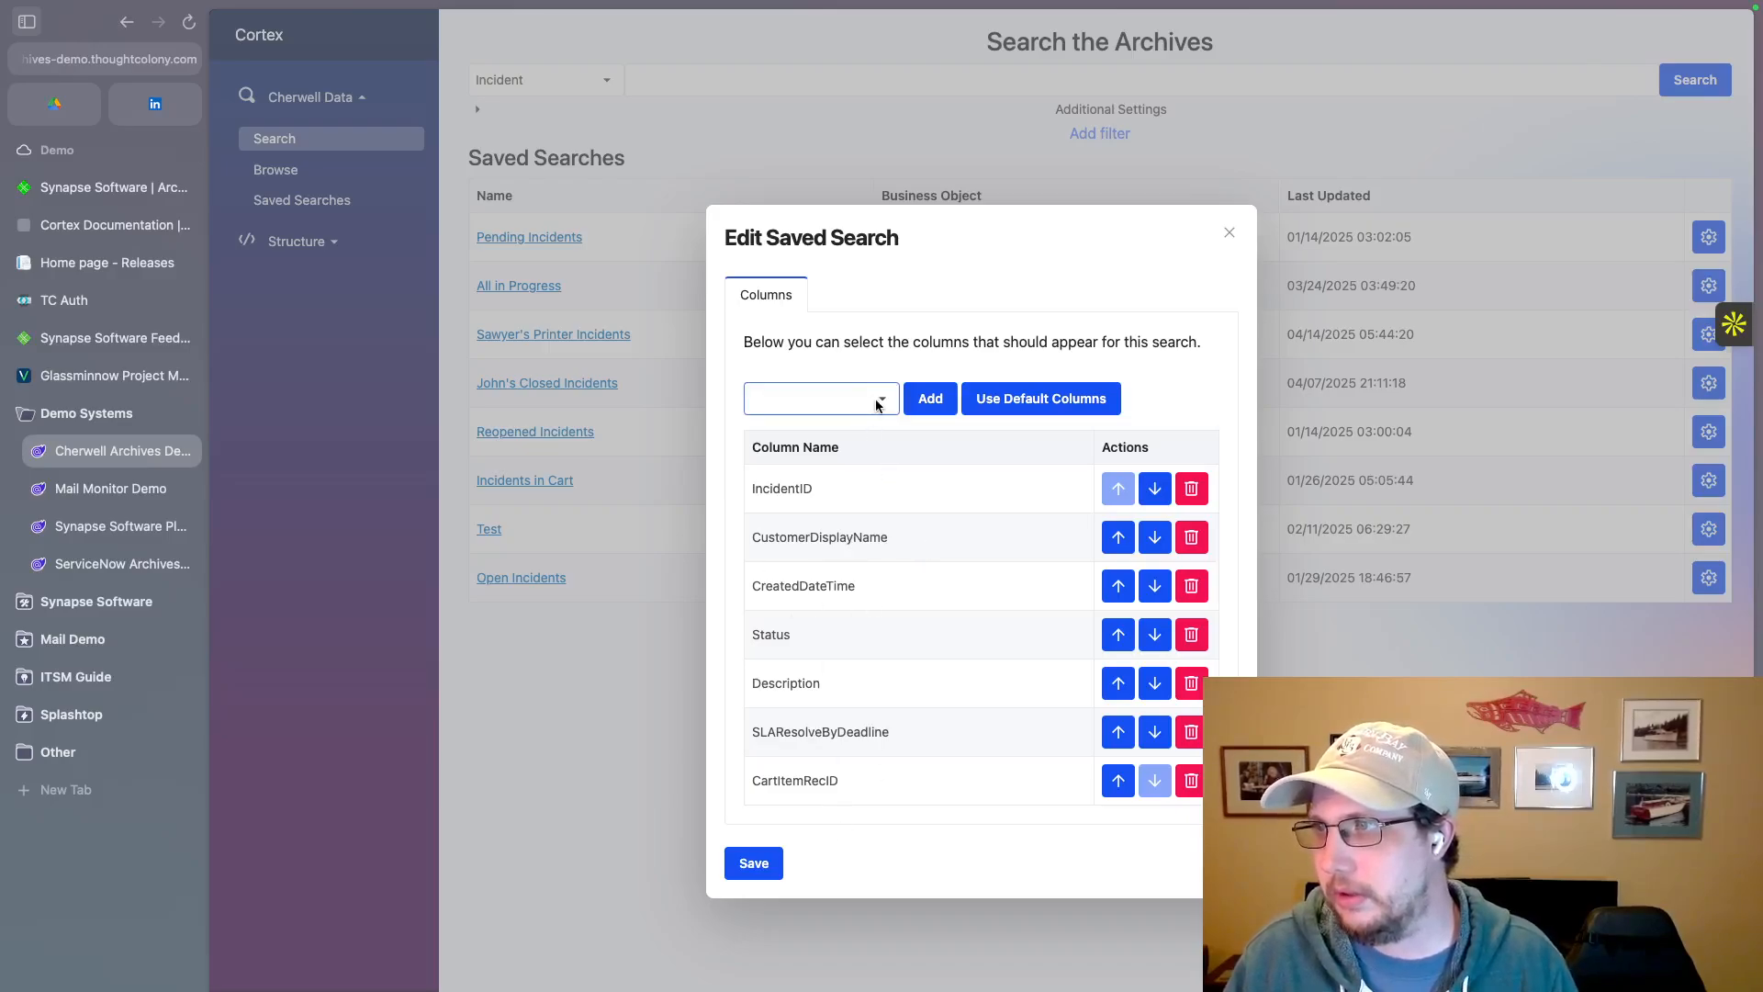
# Step: Add the Cause column to the saved printer incidents search and save the column changes
pyautogui.click(820, 398)
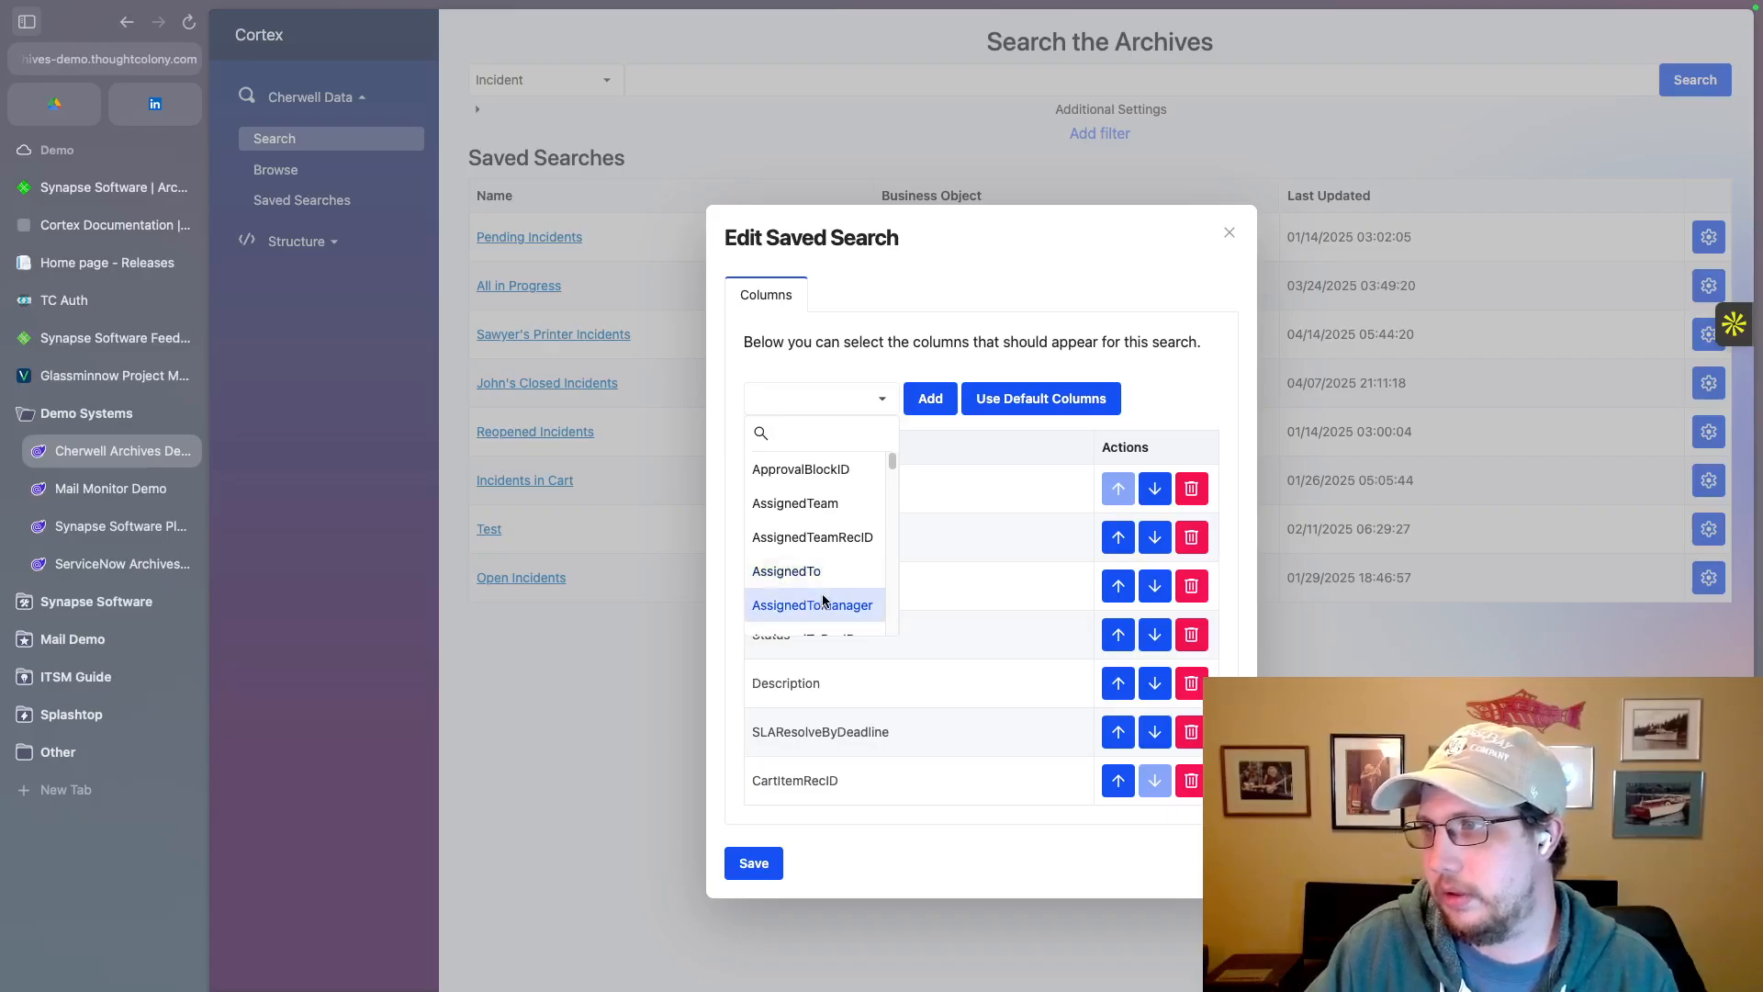
pyautogui.scroll(-4, 818, 597)
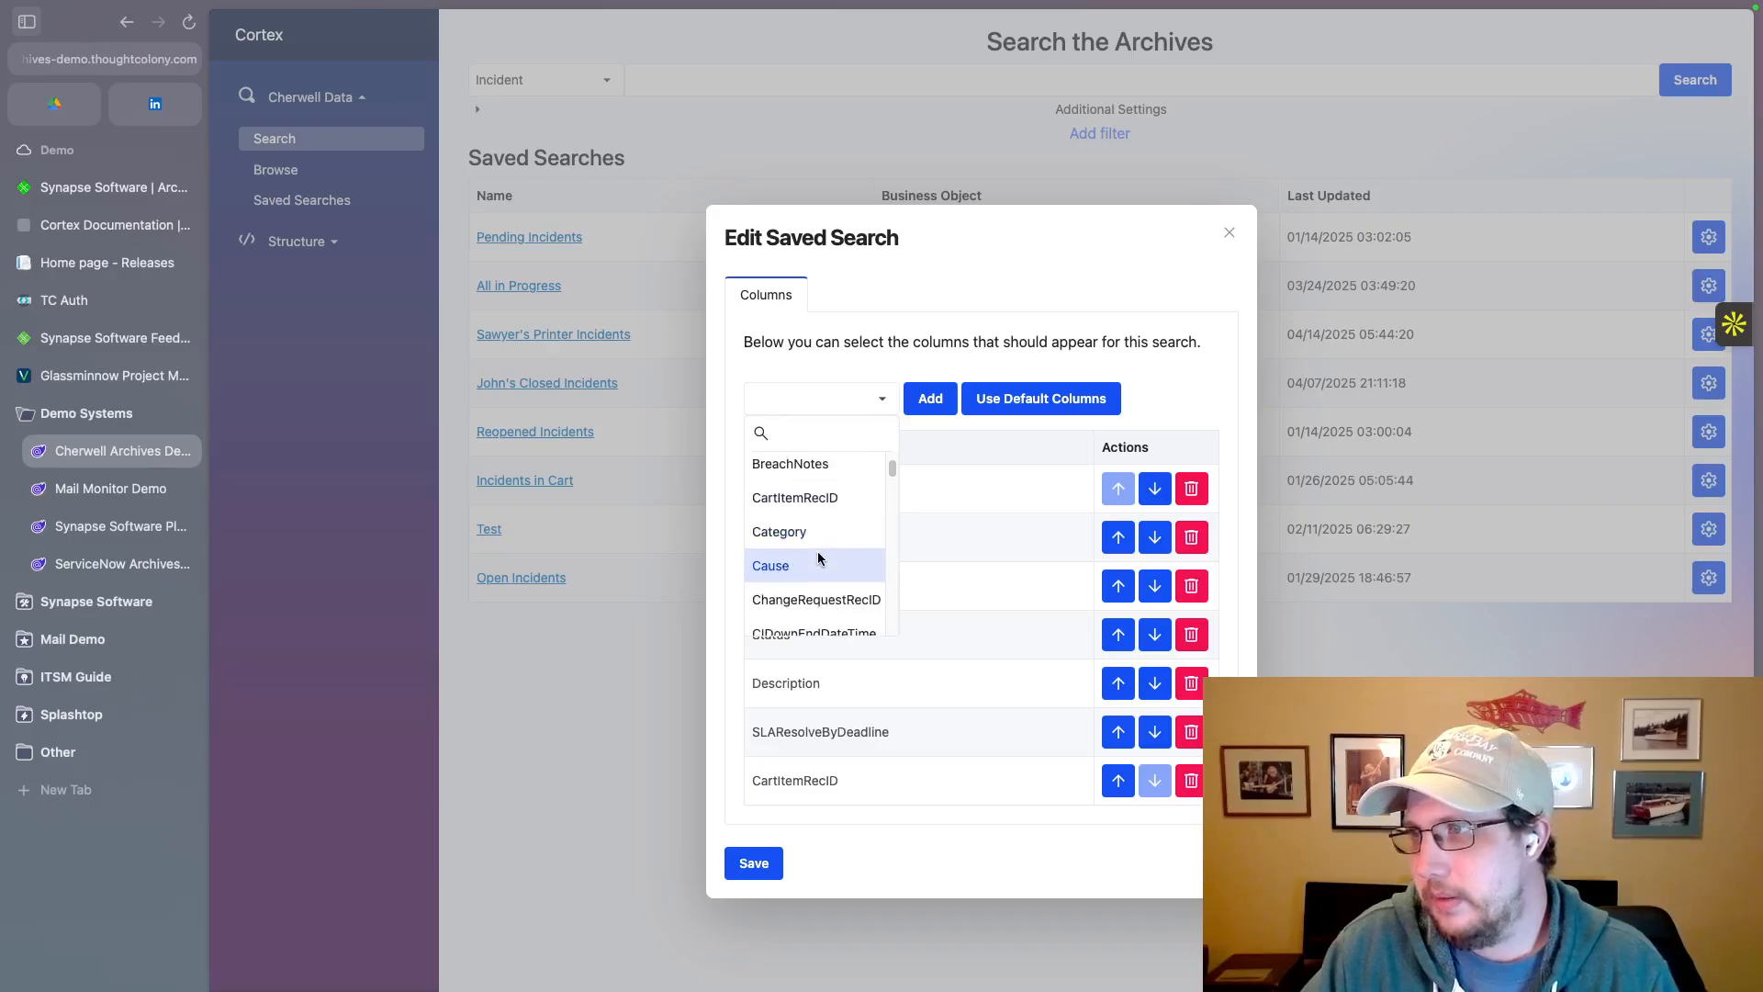
pyautogui.click(801, 568)
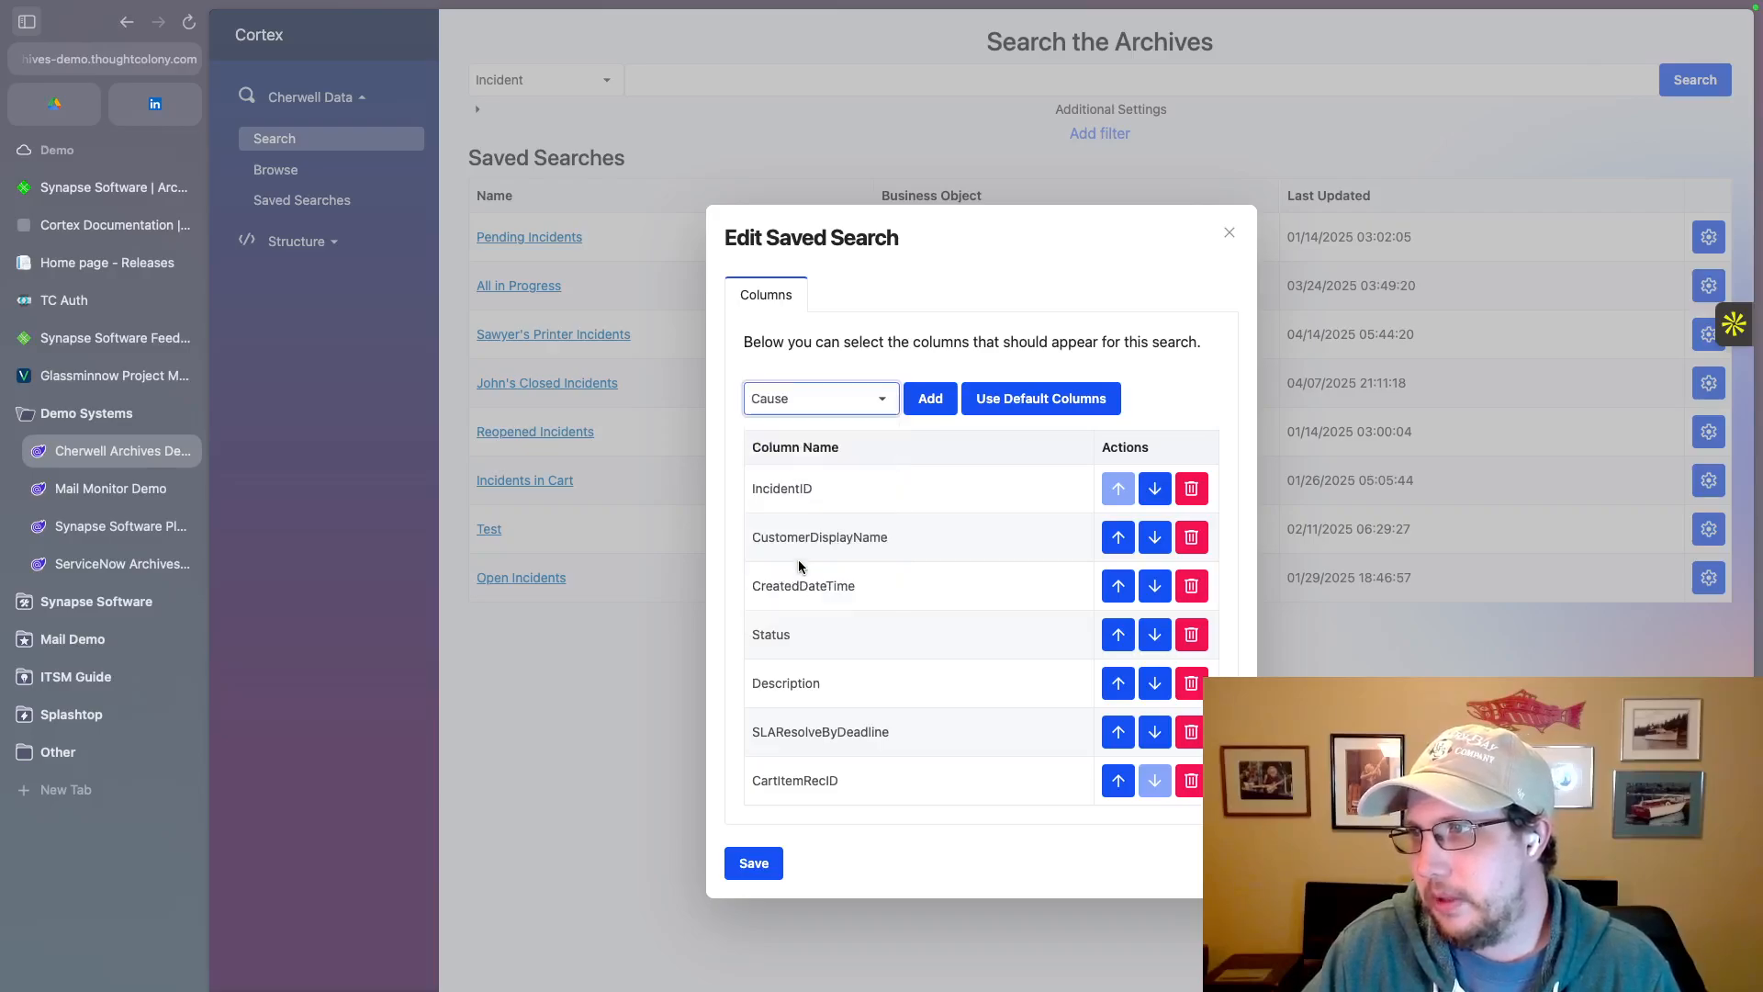
pyautogui.click(930, 402)
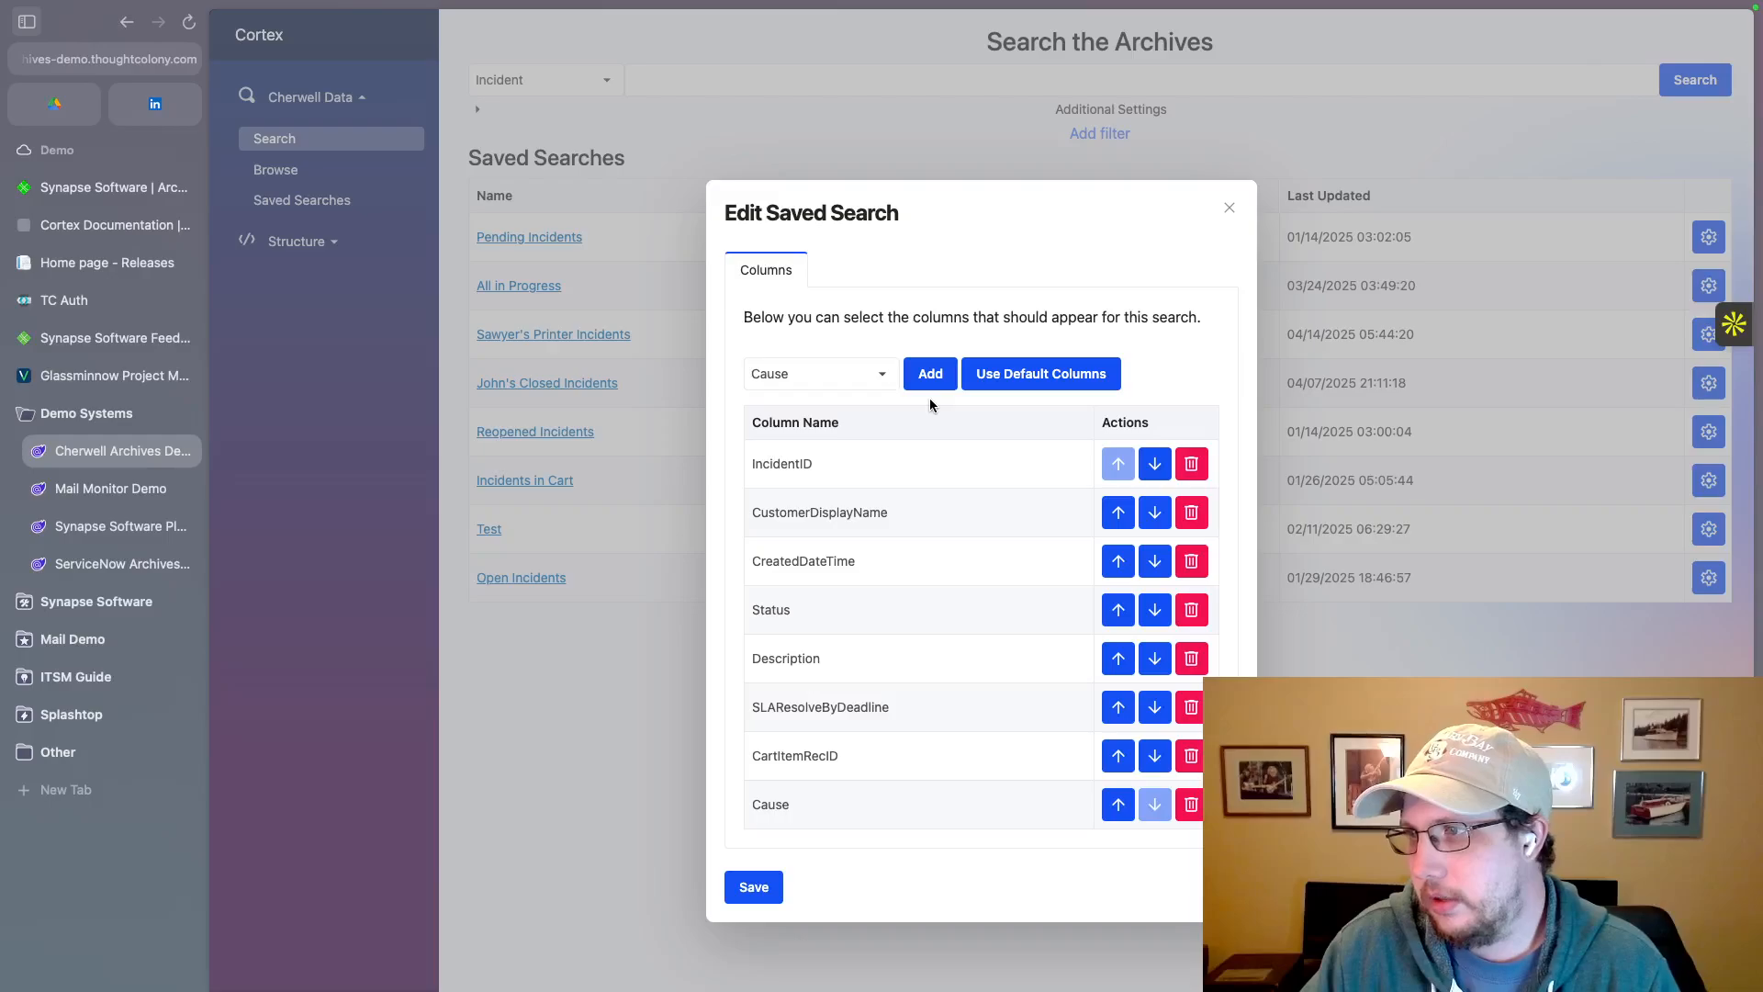
pyautogui.click(762, 887)
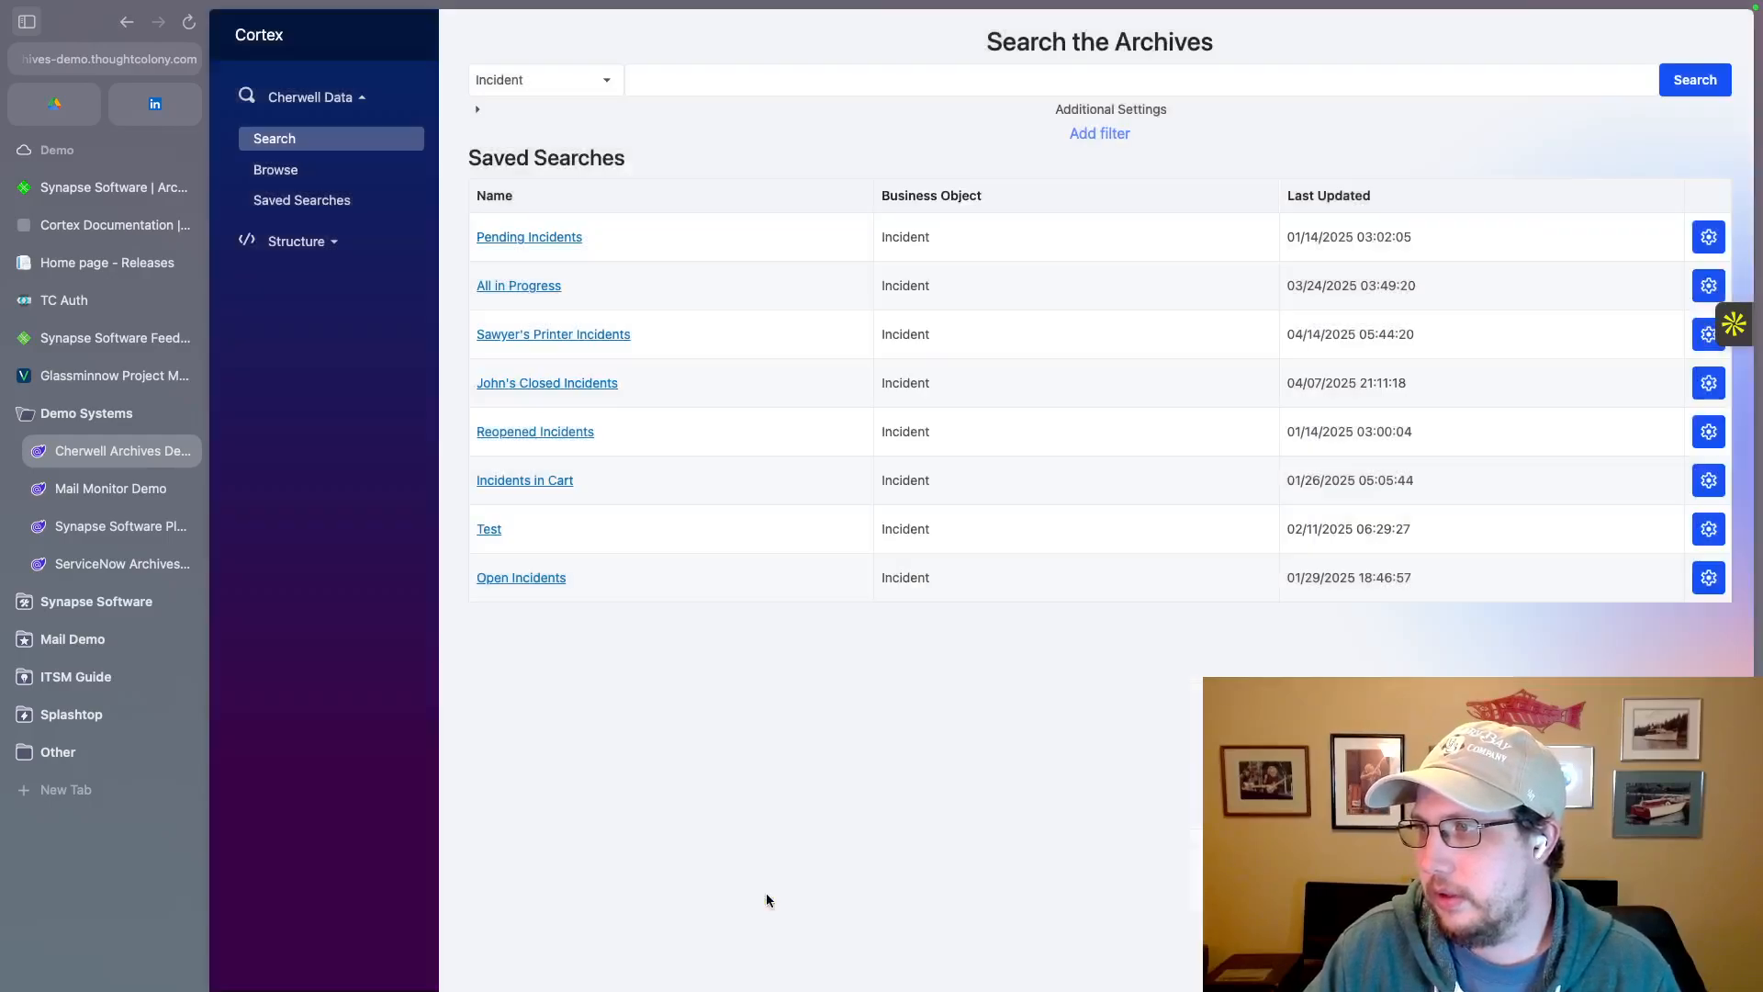
# Step: Run the saved printer incidents search, examine its columns through to Cause, and return to the archive search page
pyautogui.click(610, 336)
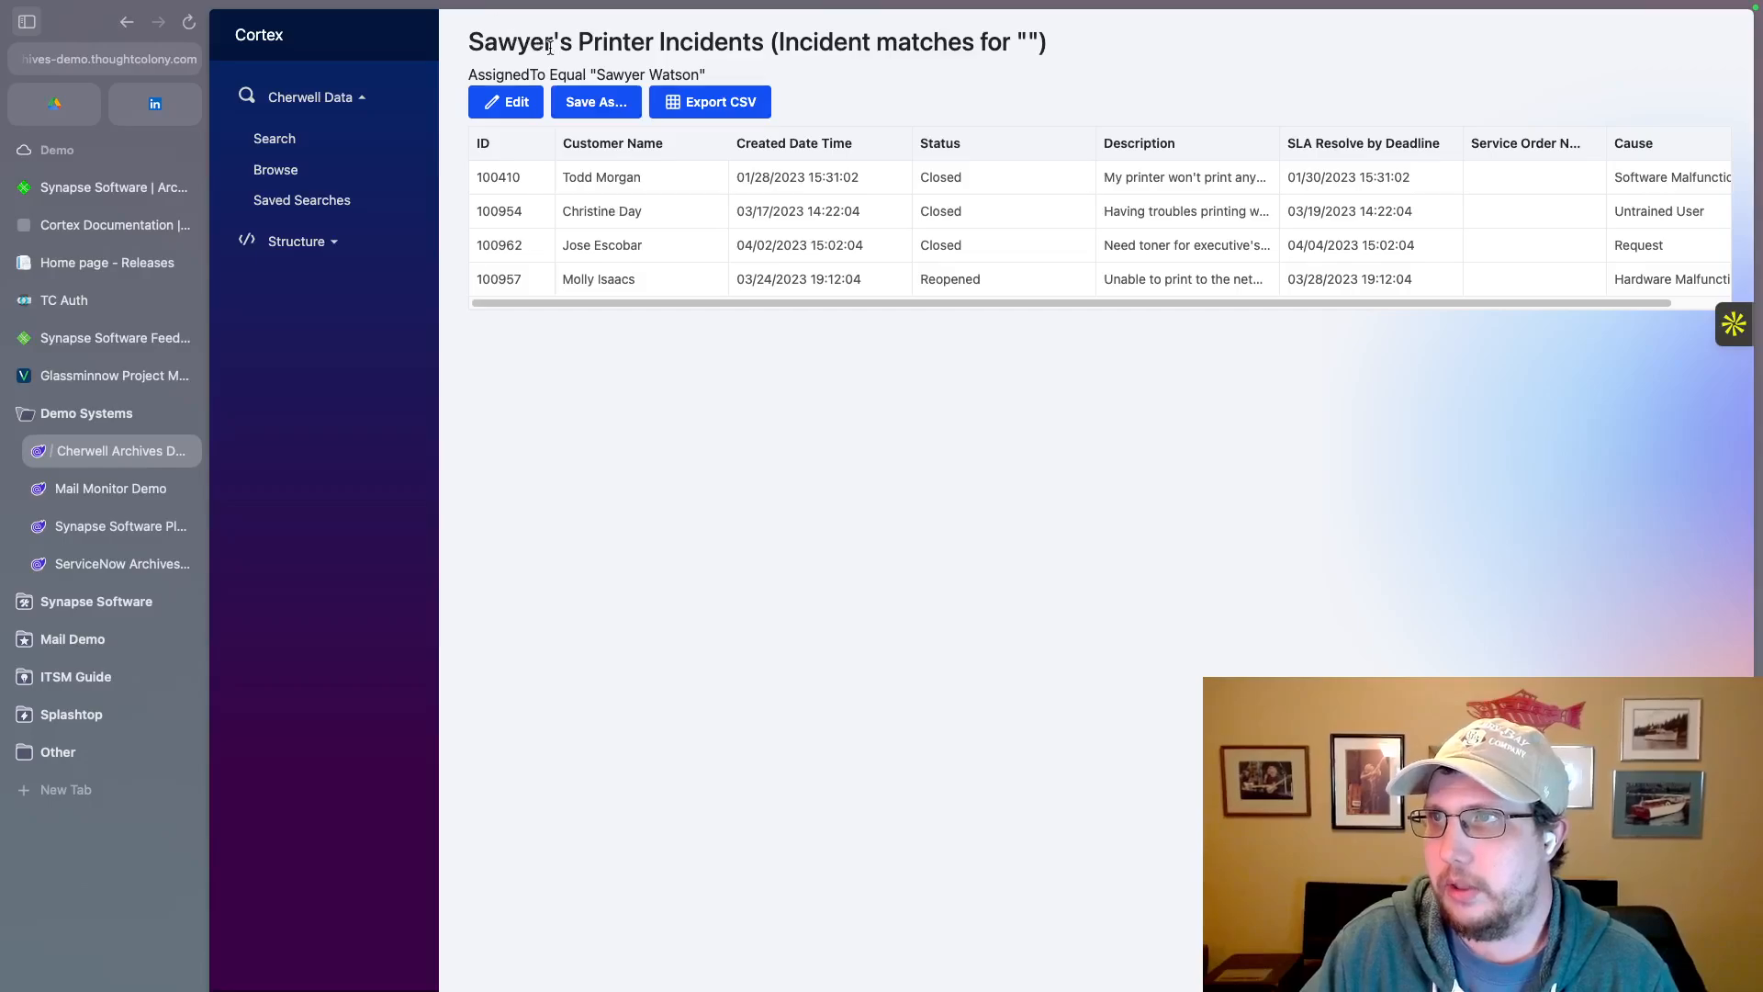
pyautogui.moveTo(1376, 301); pyautogui.dragTo(1545, 301)
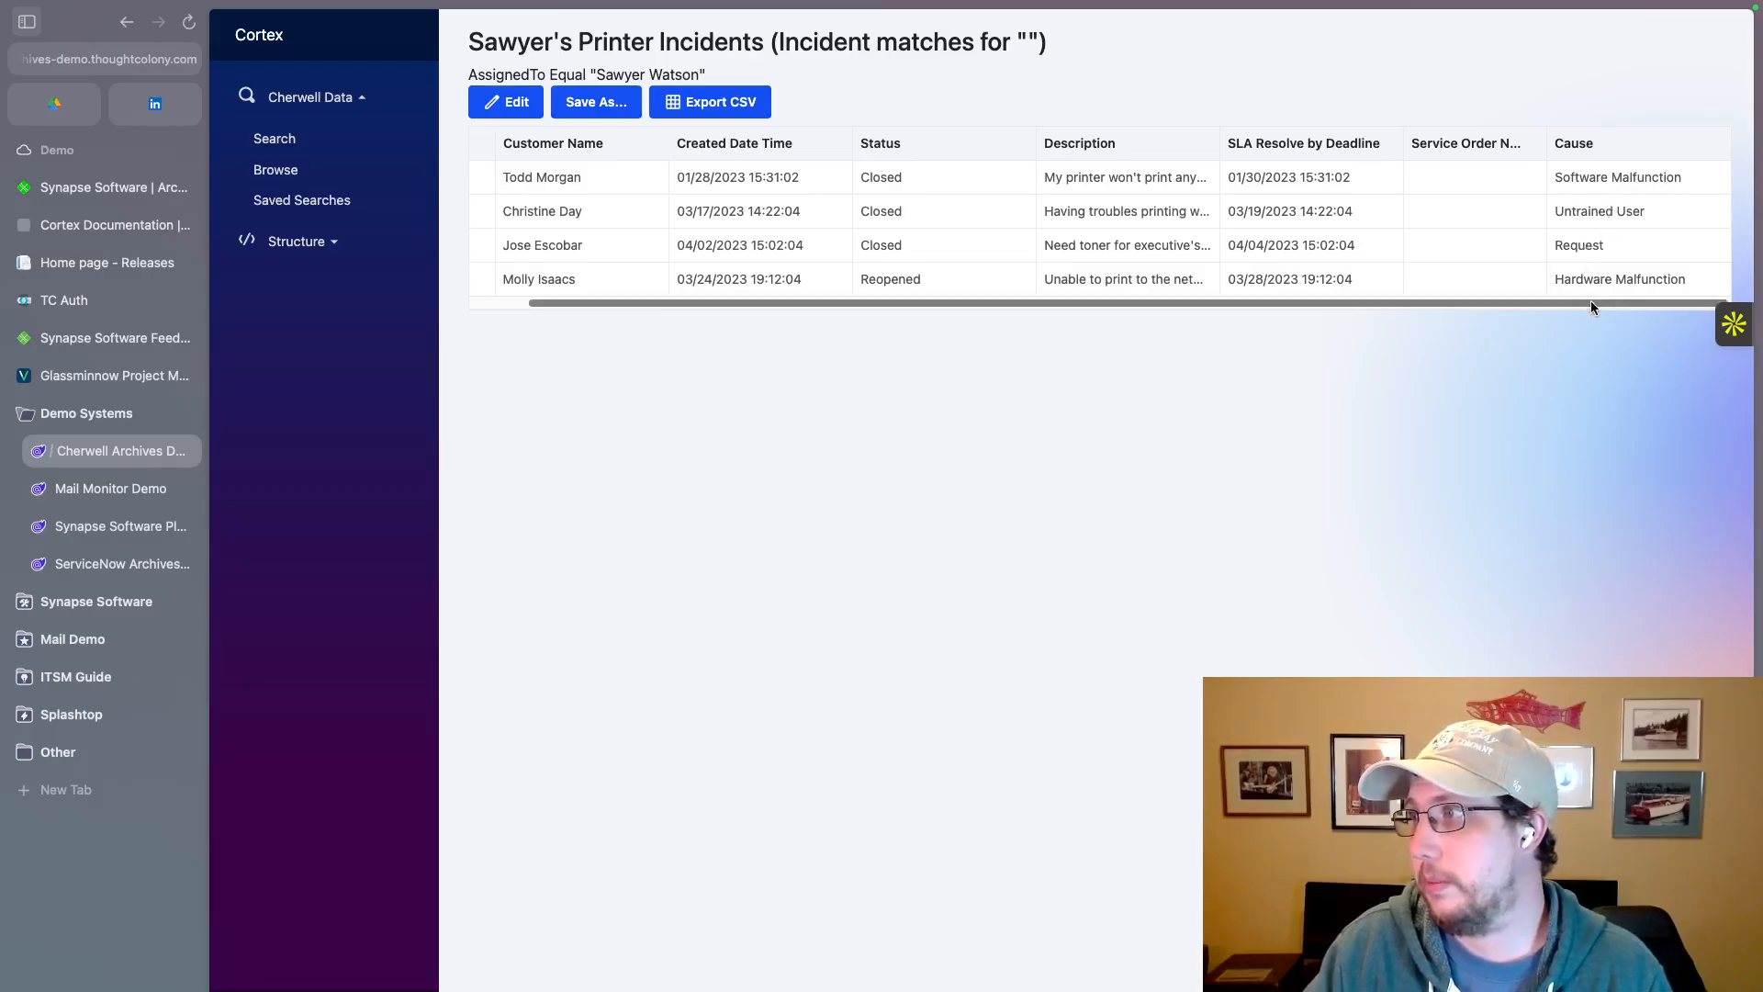
pyautogui.moveTo(1590, 303); pyautogui.dragTo(1238, 307)
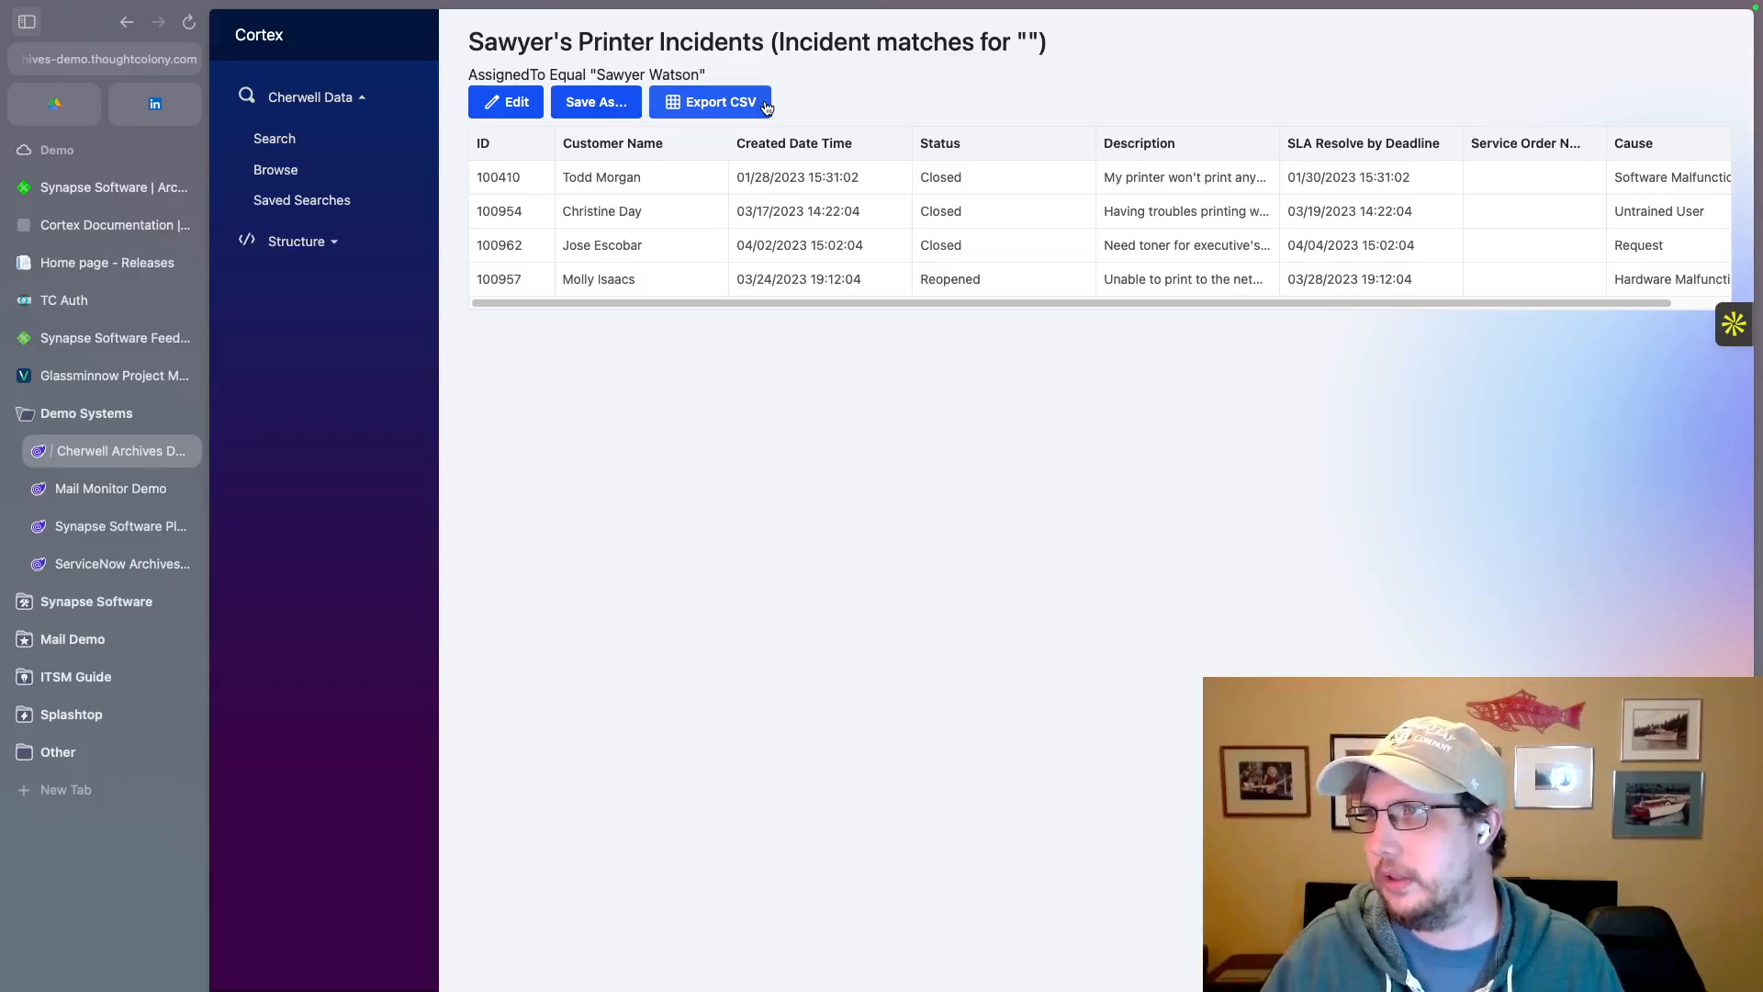
pyautogui.click(326, 145)
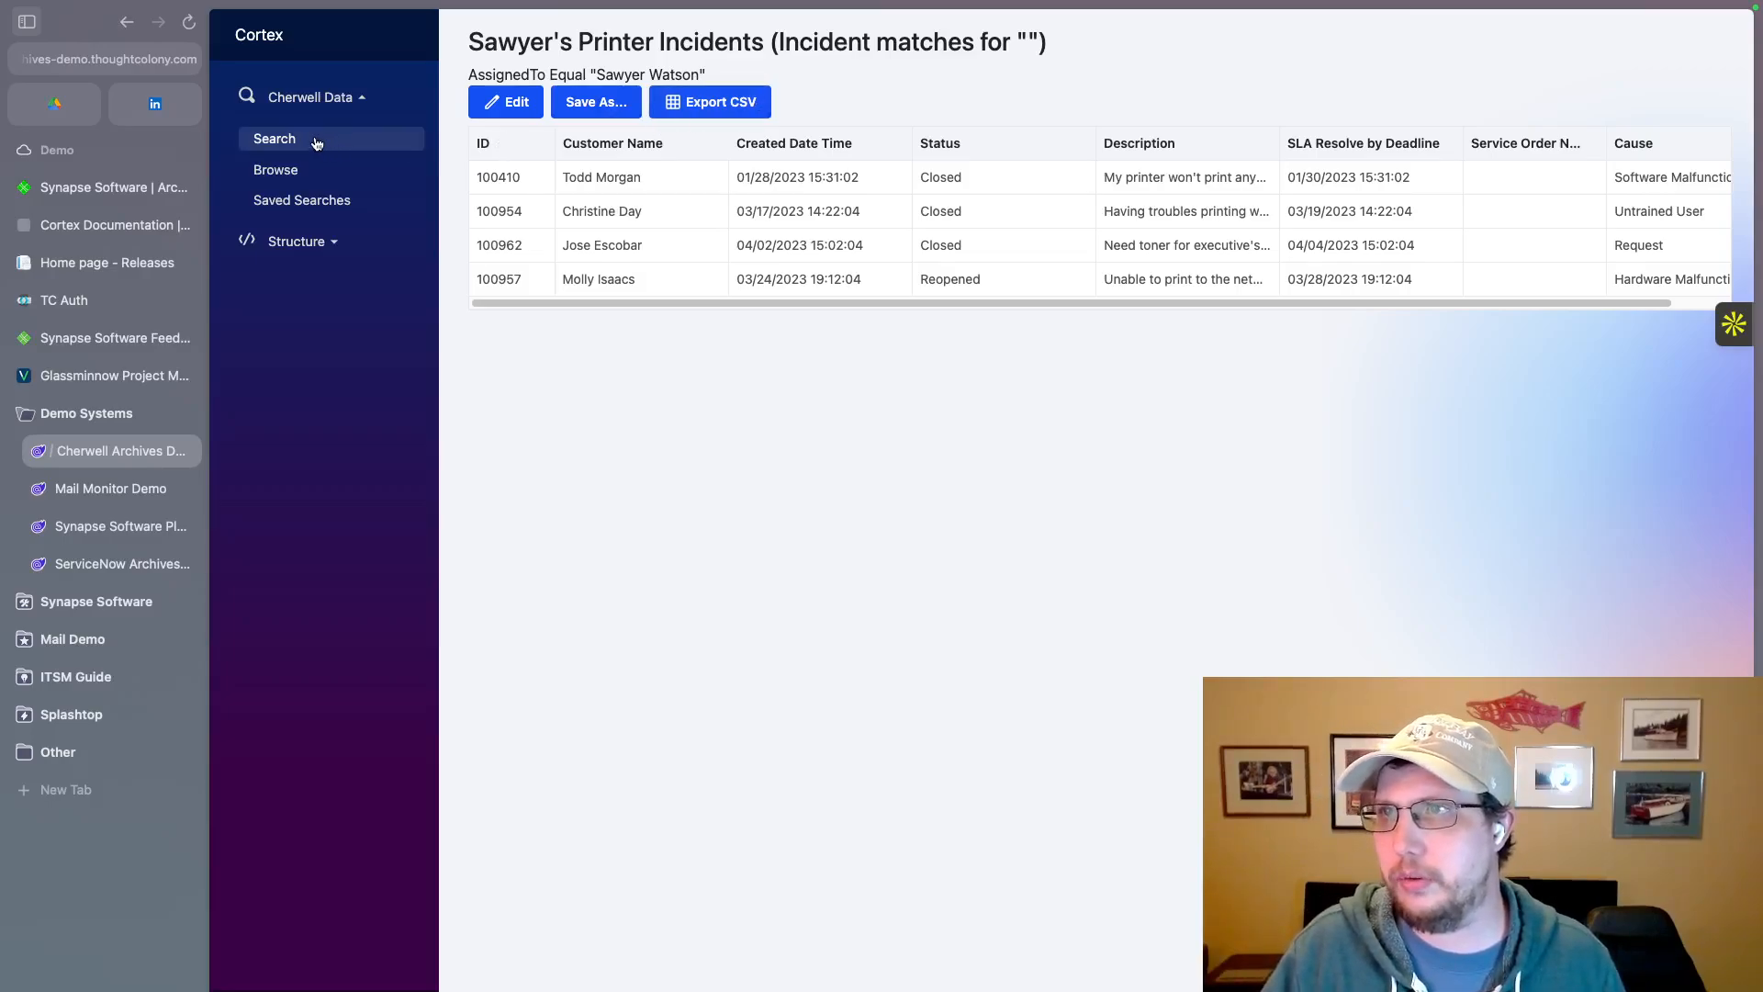